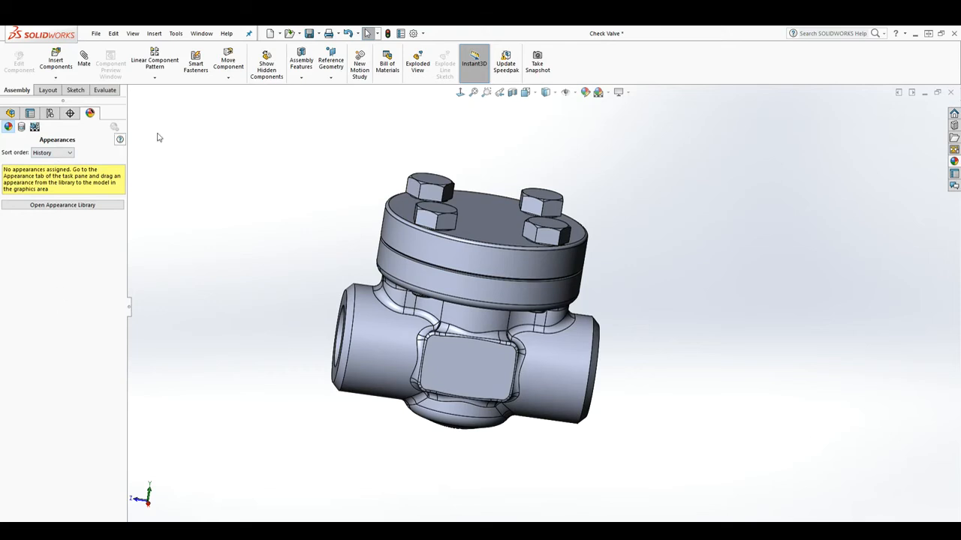
- Open the steel appearances within the metal category of the appearance library, enlarging the category list
{"action": "mouse_move", "coordinate": [515, 397]}
{"action": "middle_mouse_down"}
{"action": "mouse_move", "coordinate": [249, 418]}
{"action": "mouse_move", "coordinate": [352, 412]}
{"action": "mouse_move", "coordinate": [526, 338]}
{"action": "mouse_move", "coordinate": [360, 353]}
{"action": "mouse_move", "coordinate": [510, 406]}
{"action": "middle_mouse_up"}
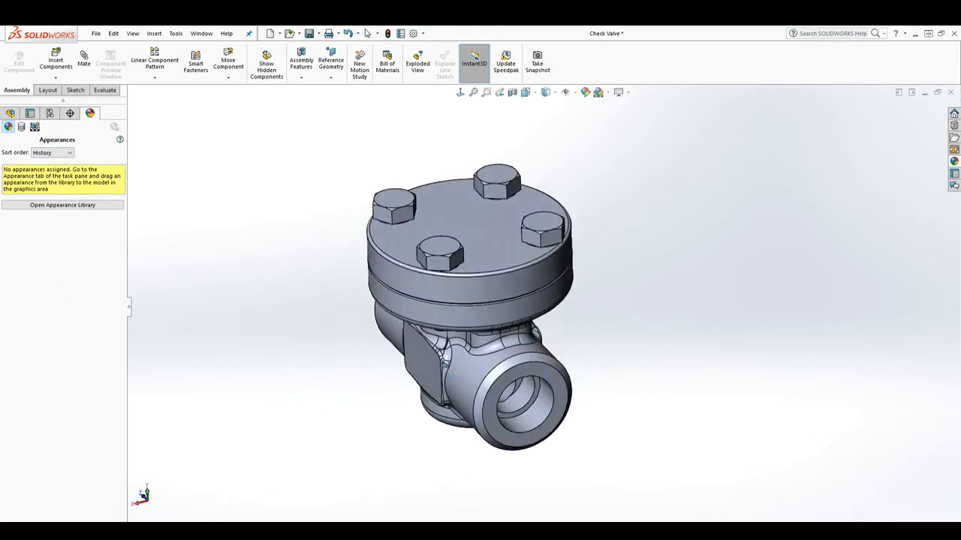
{"action": "middle_click_drag", "start_coordinate": [358, 370], "coordinate": [421, 375]}
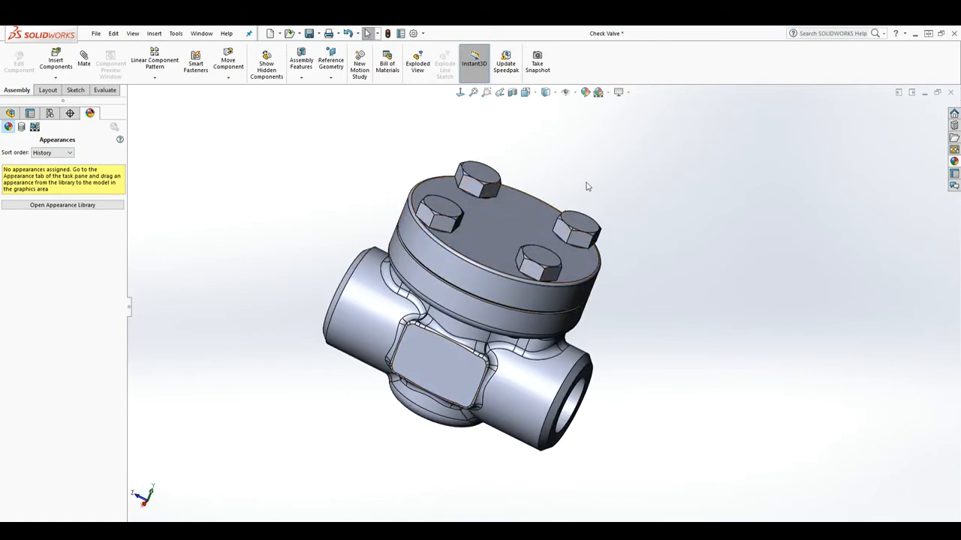
{"action": "middle_click_drag", "start_coordinate": [555, 297], "coordinate": [588, 302]}
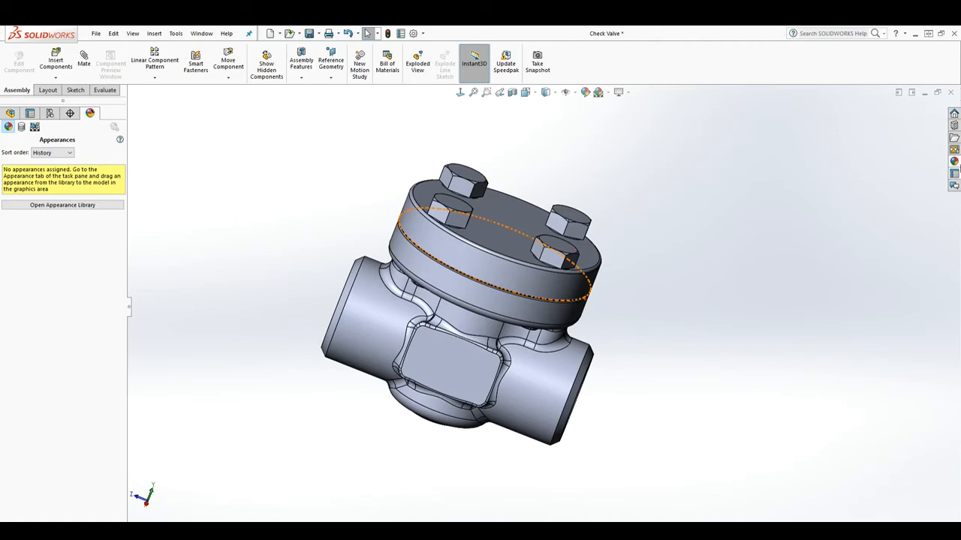
{"action": "left_click", "coordinate": [955, 162]}
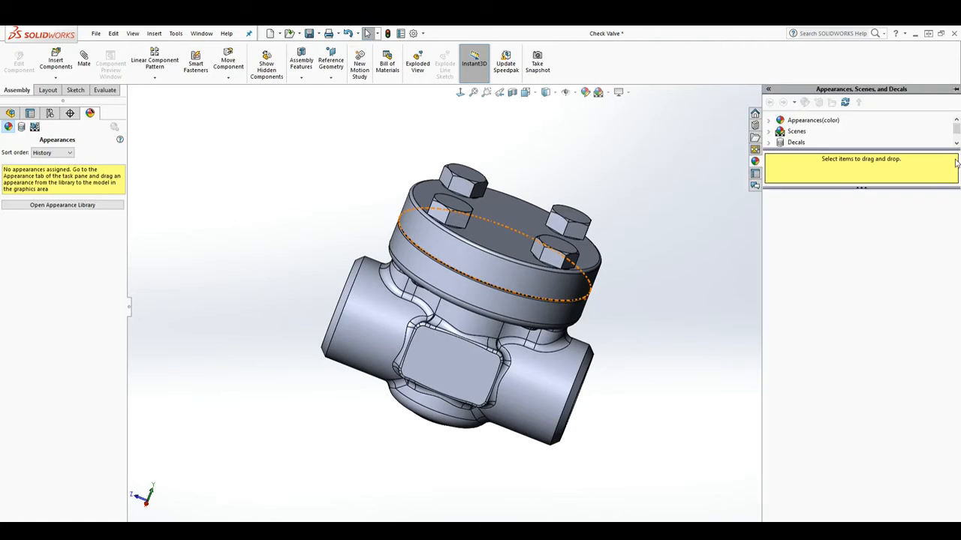
{"action": "left_click_drag", "start_coordinate": [812, 150], "coordinate": [822, 344]}
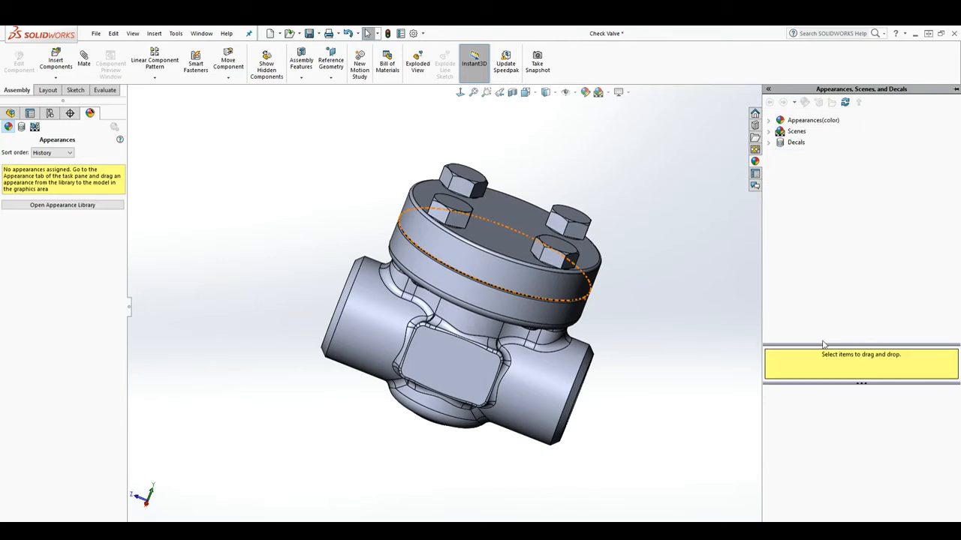
{"action": "left_click", "coordinate": [769, 120]}
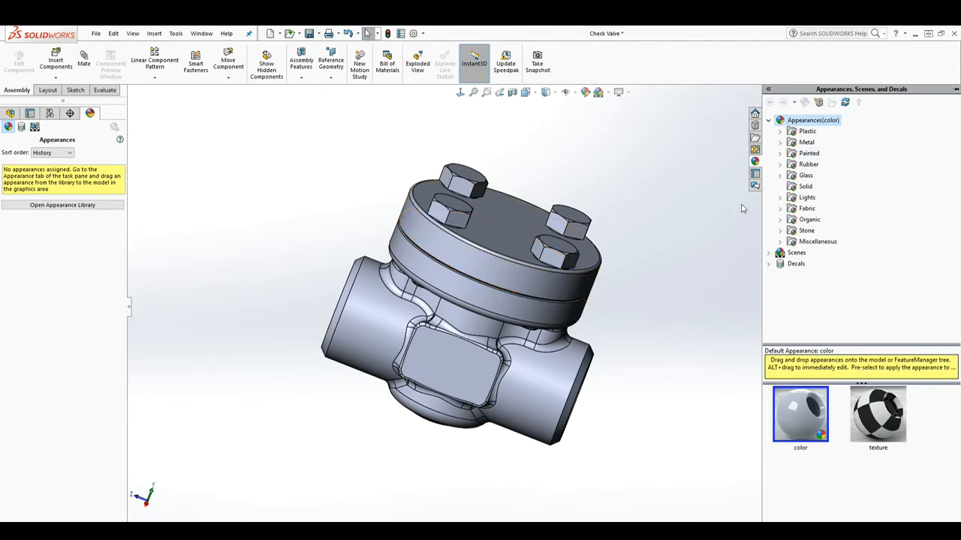
{"action": "left_click", "coordinate": [780, 143]}
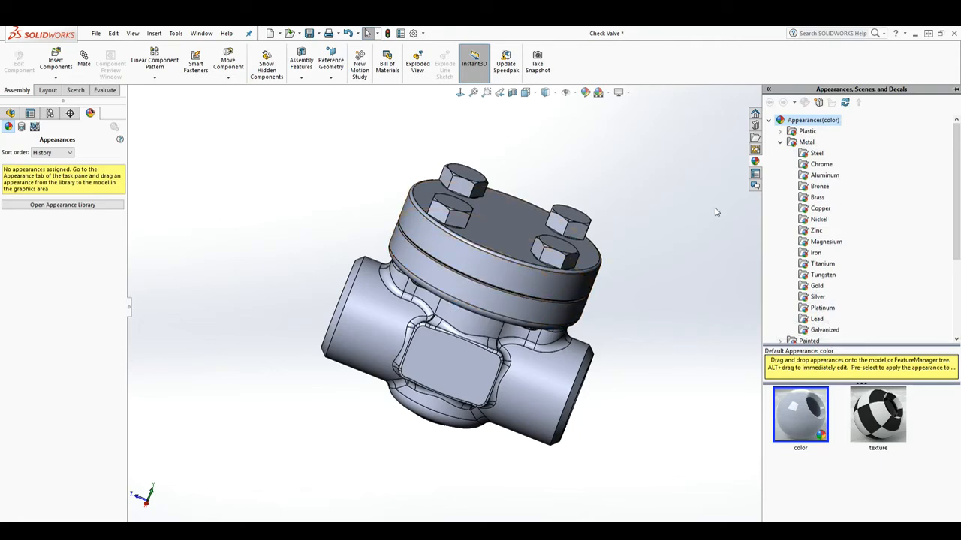
{"action": "left_click", "coordinate": [804, 155]}
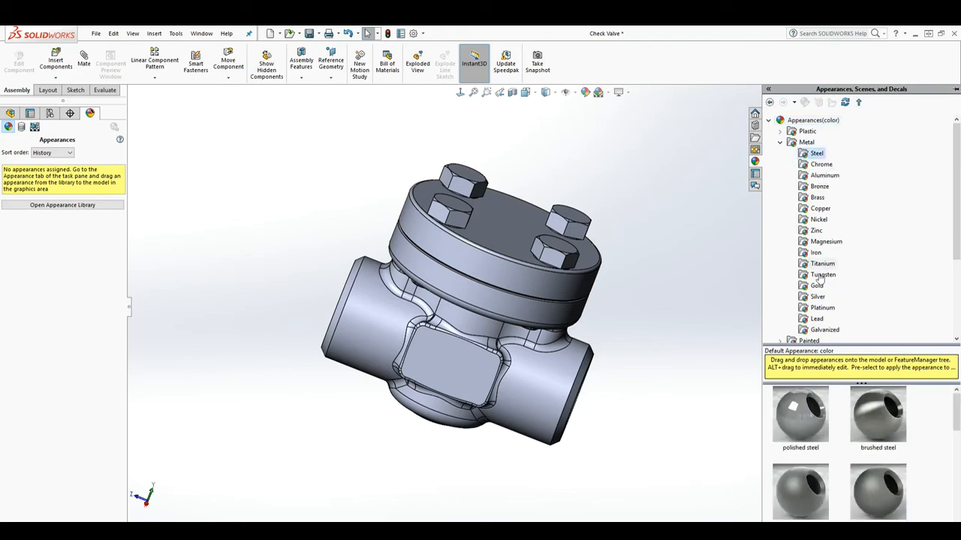
- Apply the cast carbon steel appearance to the whole Check Body part
{"action": "left_click_drag", "start_coordinate": [865, 343], "coordinate": [856, 276]}
{"action": "scroll", "coordinate": [862, 387], "scroll_direction": "down", "scroll_amount": 3}
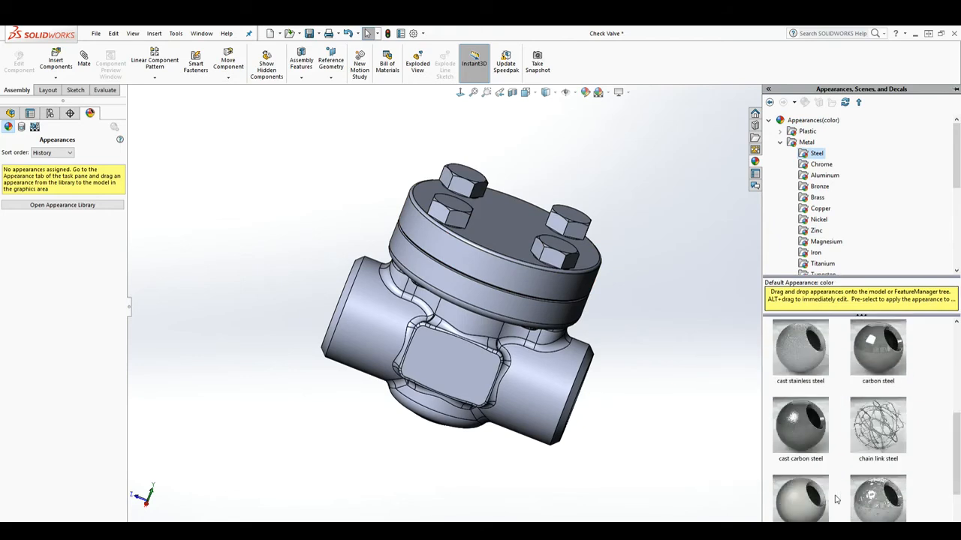
{"action": "scroll", "coordinate": [829, 426], "scroll_direction": "down", "scroll_amount": 1}
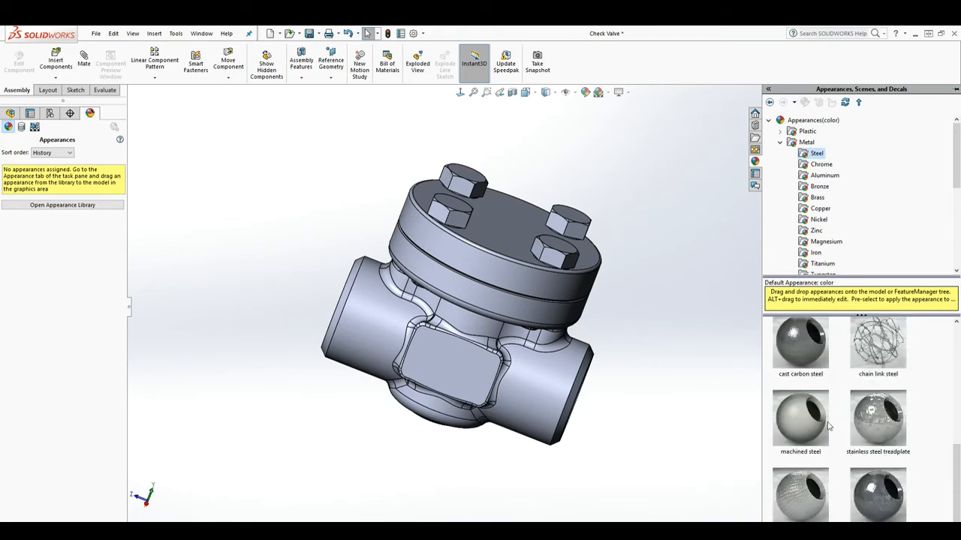
{"action": "left_click", "coordinate": [808, 351]}
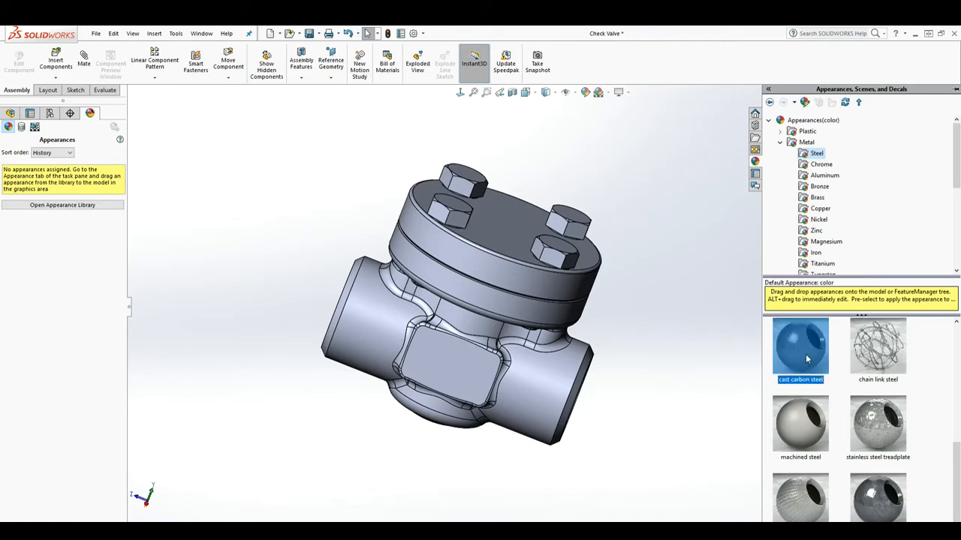
{"action": "left_click_drag", "start_coordinate": [806, 358], "coordinate": [544, 377]}
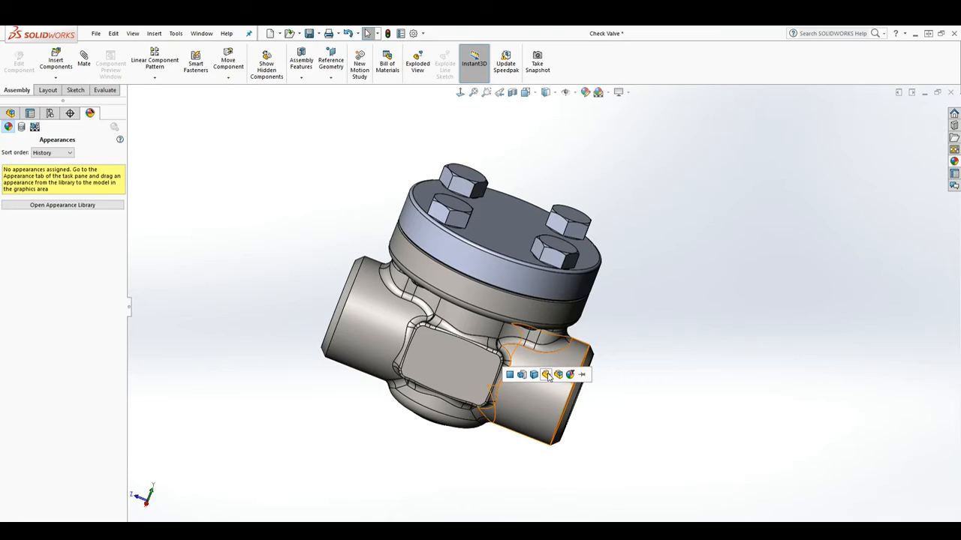
{"action": "left_click", "coordinate": [548, 375]}
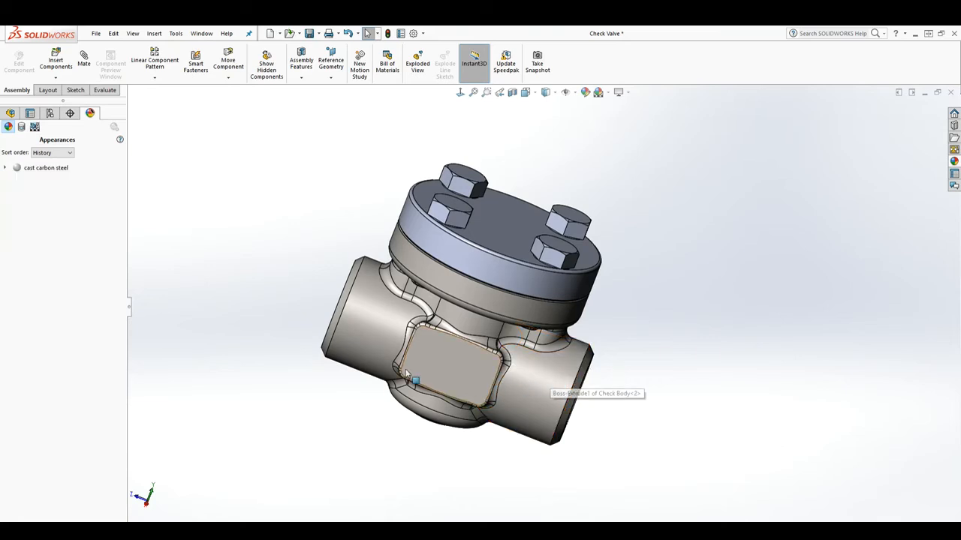
- Copy the Check Body's appearance and paste it onto the whole Cover part
{"action": "mouse_move", "coordinate": [25, 176]}
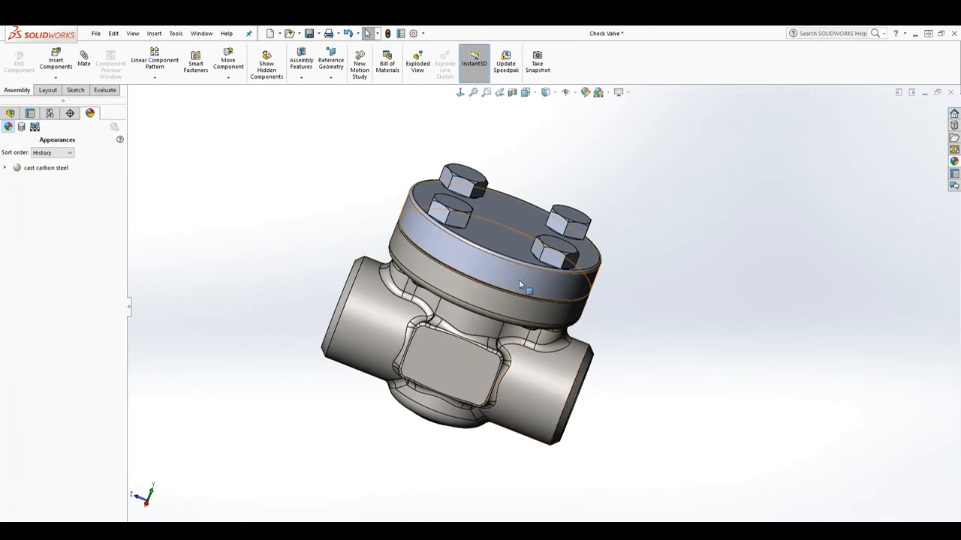
{"action": "right_click", "coordinate": [522, 365]}
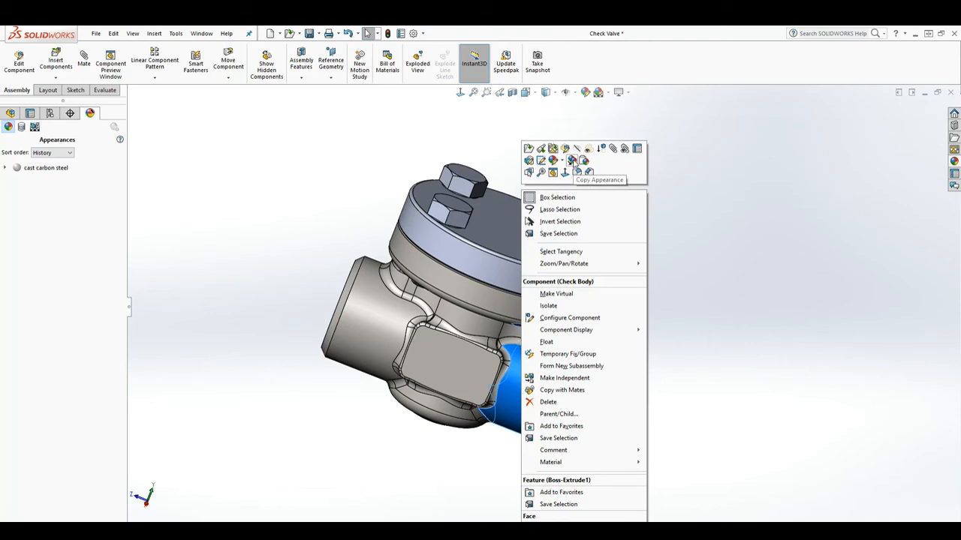
{"action": "left_click", "coordinate": [573, 161]}
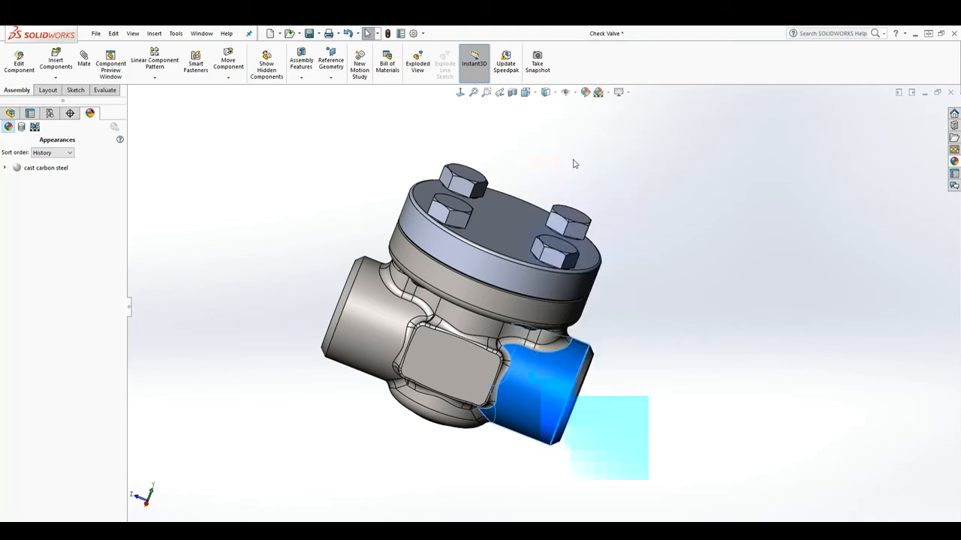
{"action": "right_click", "coordinate": [494, 266]}
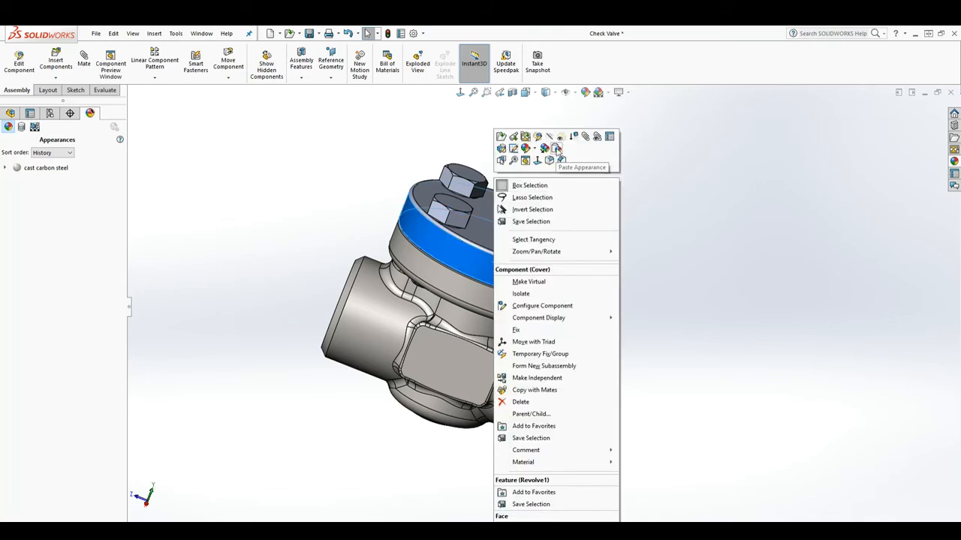
{"action": "left_click", "coordinate": [556, 150]}
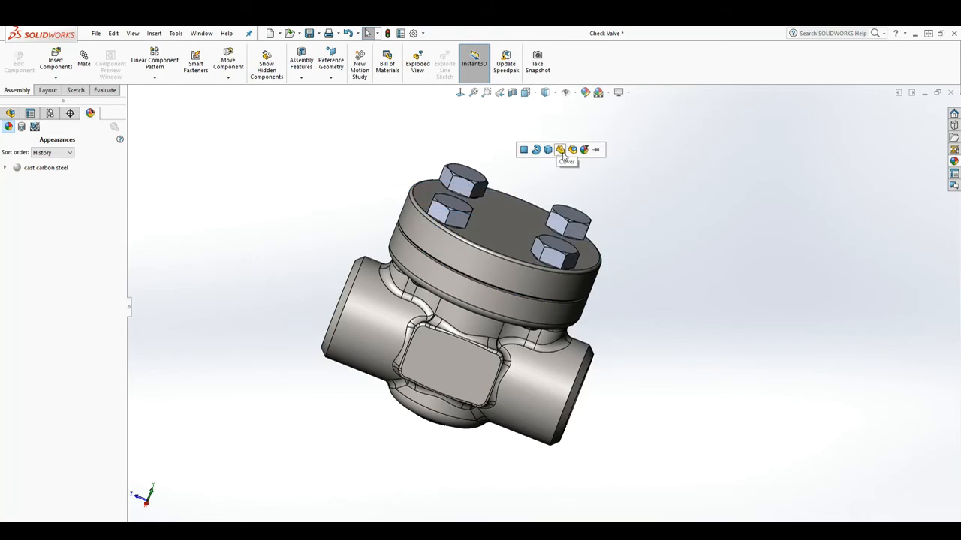
{"action": "left_click", "coordinate": [561, 151]}
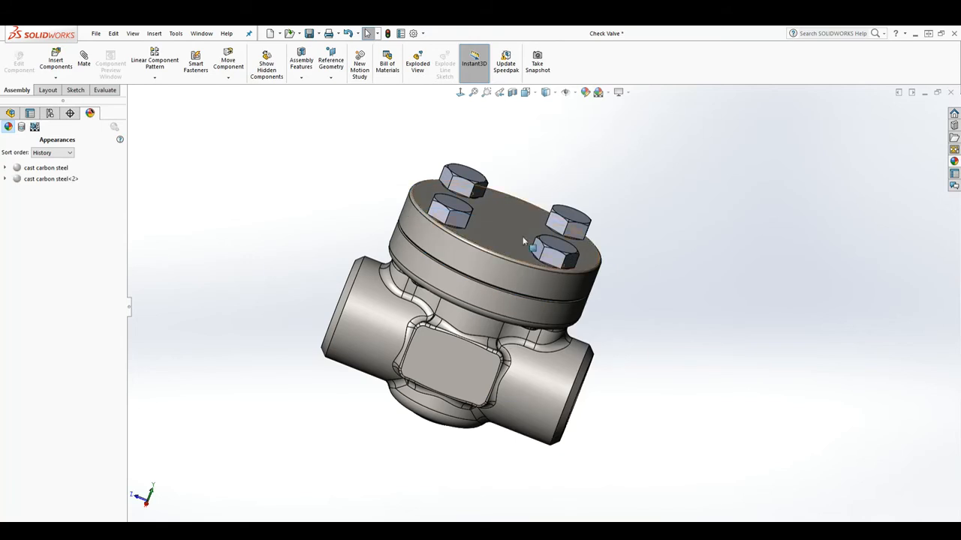
- Browse the metal categories of the appearance library and open the iron appearances
{"action": "middle_click_drag", "start_coordinate": [662, 392], "coordinate": [630, 388]}
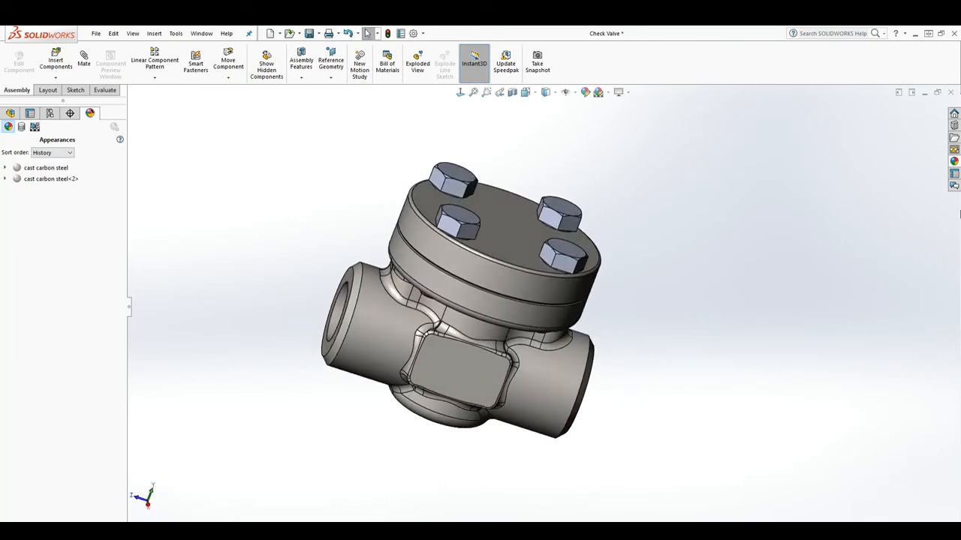
{"action": "left_click", "coordinate": [955, 161]}
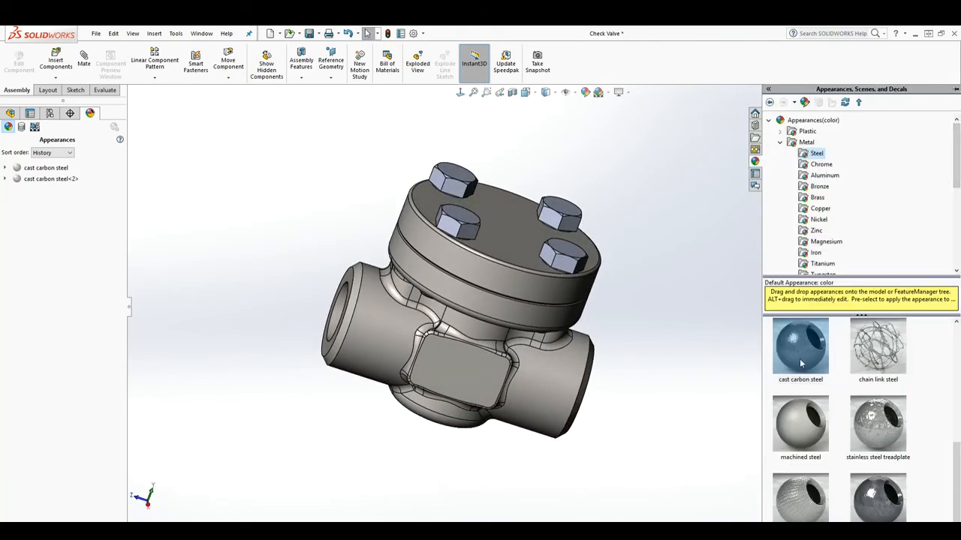
{"action": "middle_click_drag", "start_coordinate": [642, 364], "coordinate": [603, 327]}
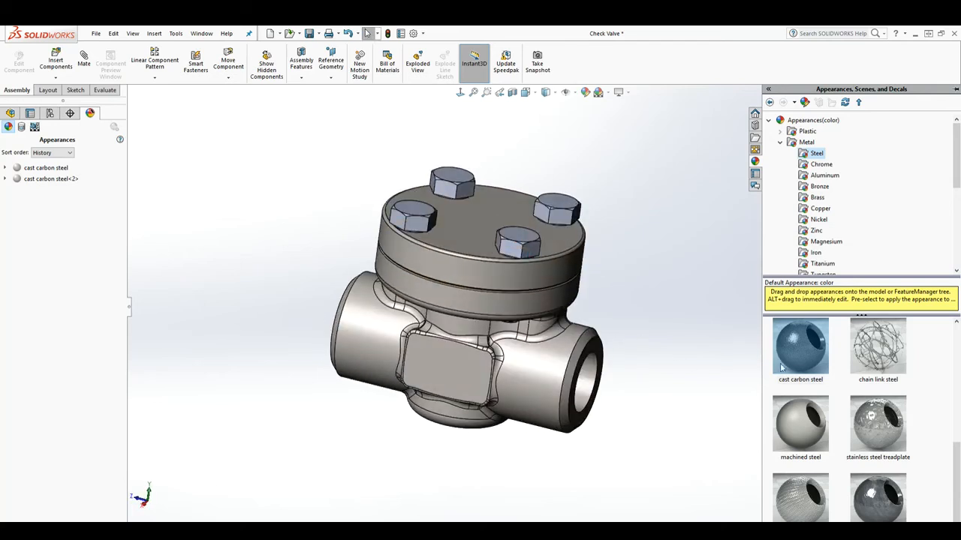
{"action": "scroll", "coordinate": [839, 202], "scroll_direction": "down", "scroll_amount": 2}
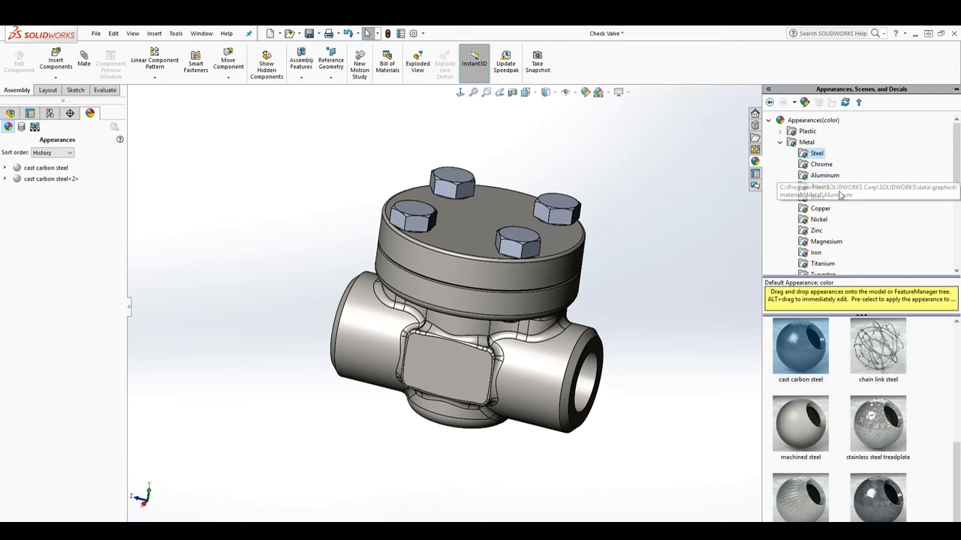
{"action": "scroll", "coordinate": [842, 211], "scroll_direction": "up", "scroll_amount": 2}
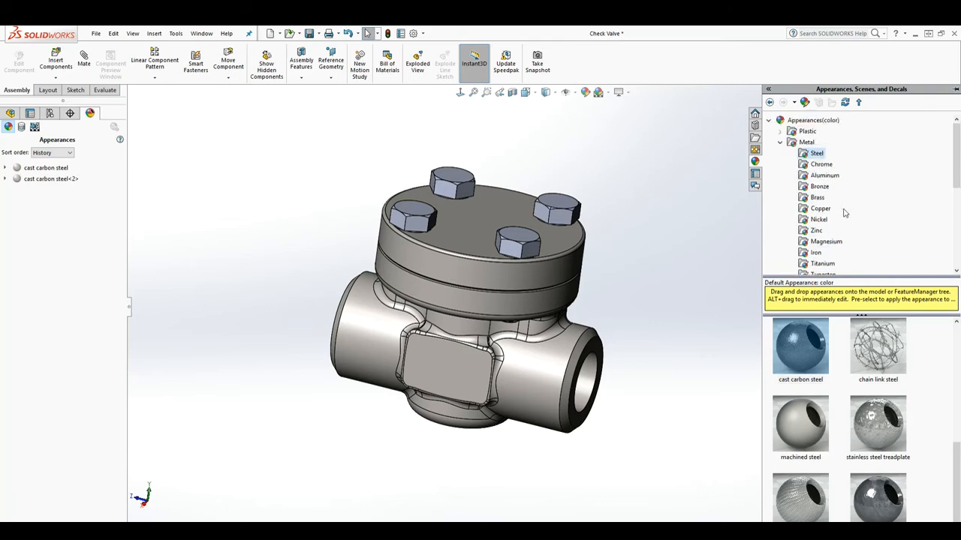
{"action": "left_click", "coordinate": [792, 142]}
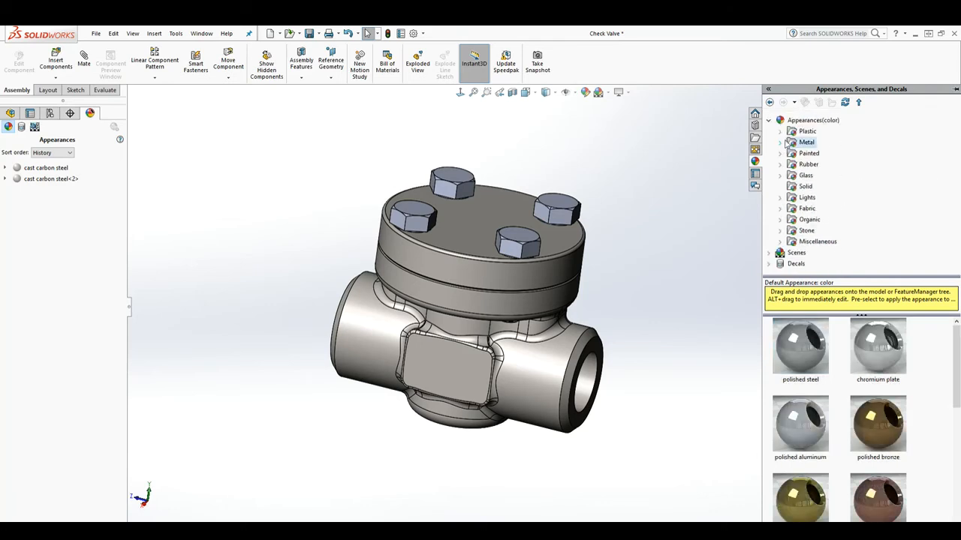
{"action": "scroll", "coordinate": [789, 148], "scroll_direction": "down", "scroll_amount": 1}
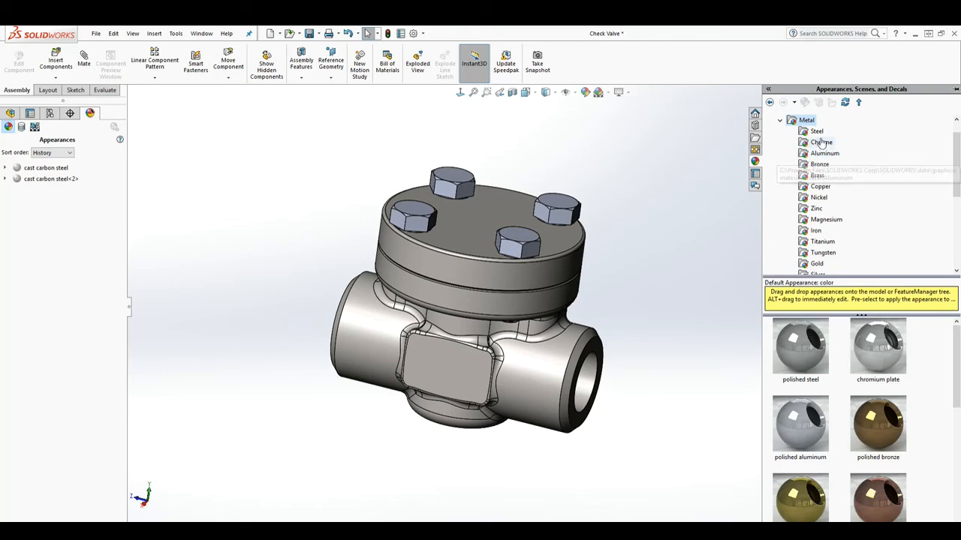
{"action": "left_click", "coordinate": [813, 131]}
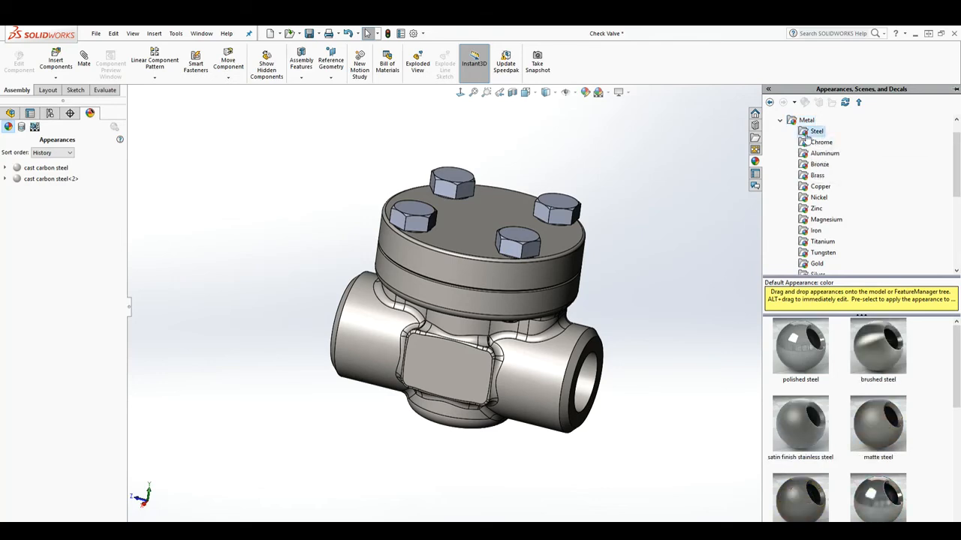
{"action": "scroll", "coordinate": [839, 171], "scroll_direction": "down", "scroll_amount": 1}
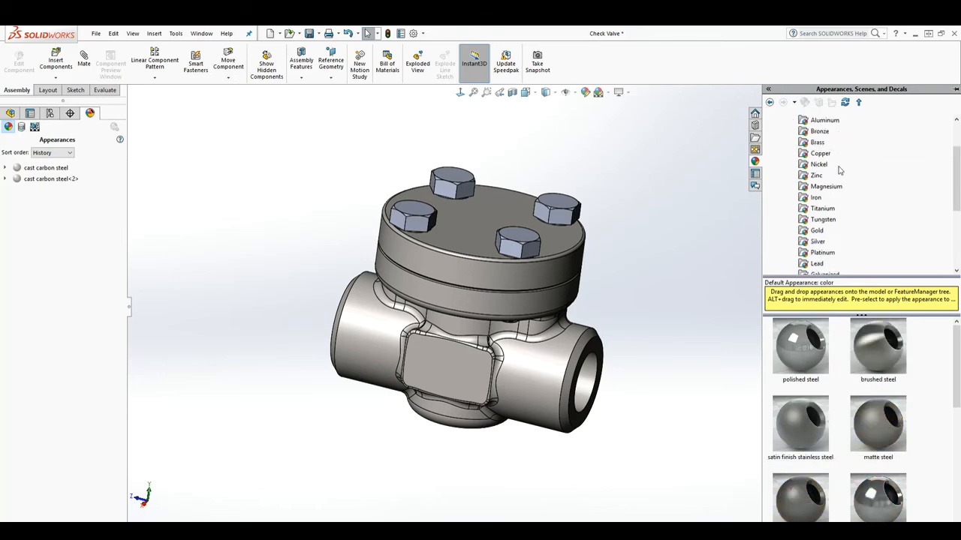
{"action": "left_click", "coordinate": [815, 197]}
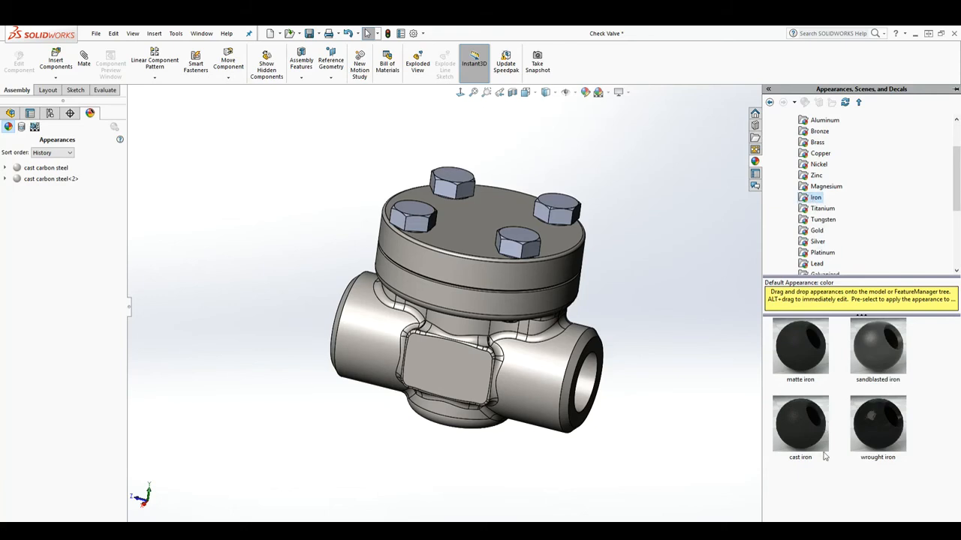
- Apply the cast iron appearance to the BOLT part so that all cover bolts share it
{"action": "left_click", "coordinate": [800, 431]}
{"action": "left_click_drag", "start_coordinate": [800, 430], "coordinate": [523, 239]}
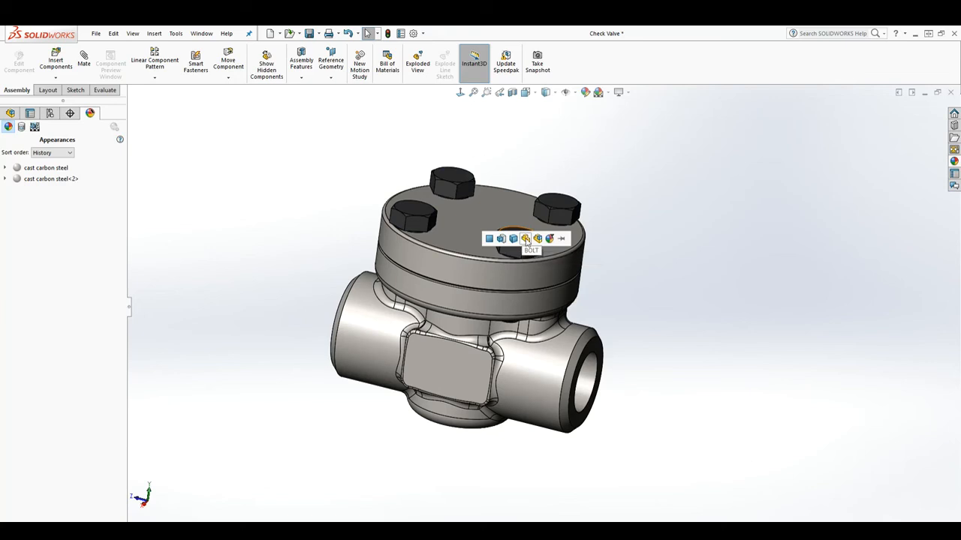
{"action": "left_click", "coordinate": [525, 239]}
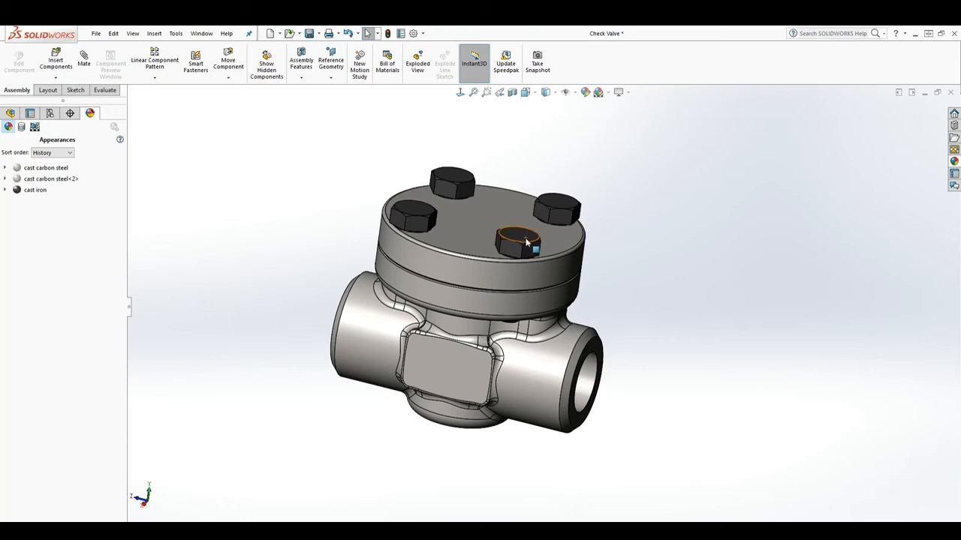
- Cut the check valve with a planar section view on the Front plane to expose its internal parts
{"action": "mouse_move", "coordinate": [641, 300]}
{"action": "middle_mouse_down"}
{"action": "mouse_move", "coordinate": [605, 306]}
{"action": "mouse_move", "coordinate": [644, 303]}
{"action": "middle_mouse_up"}
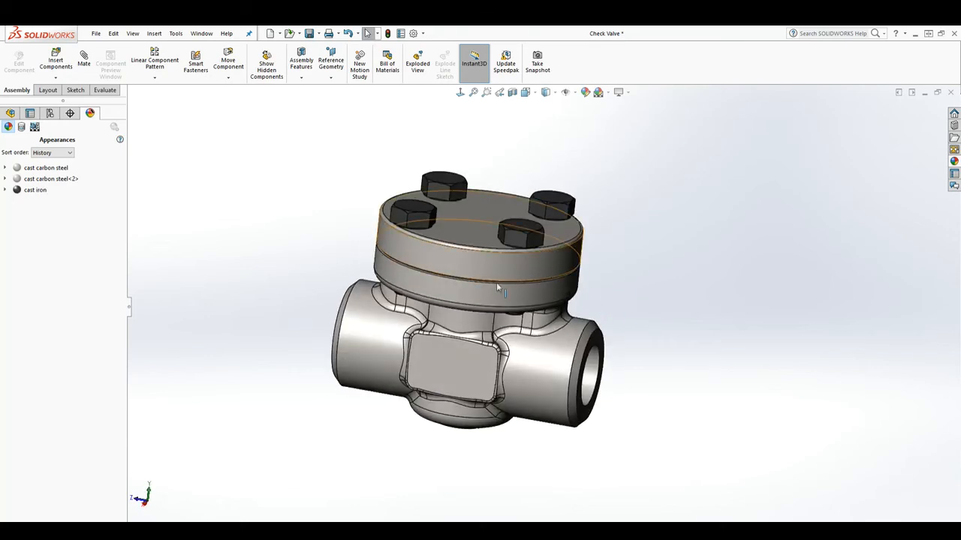
{"action": "middle_click_drag", "start_coordinate": [485, 285], "coordinate": [539, 182]}
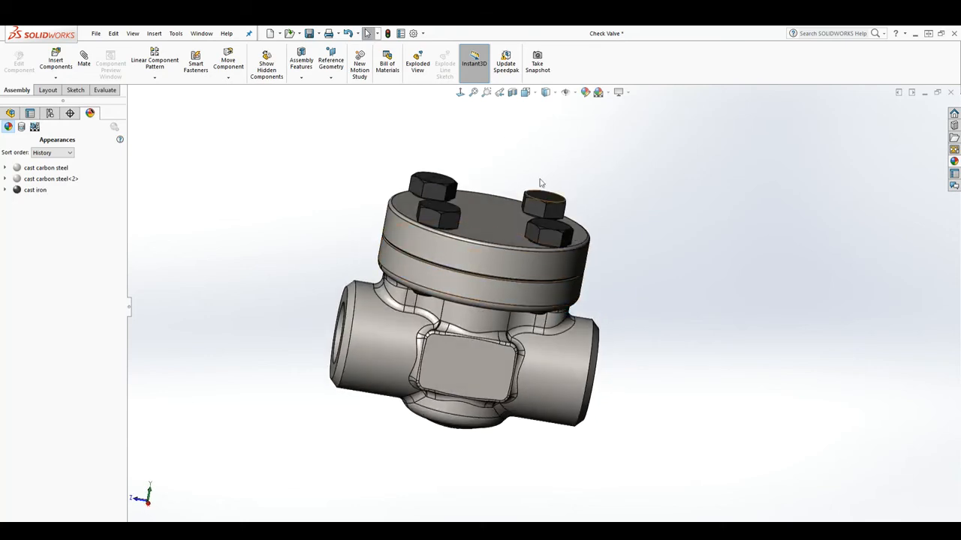
{"action": "left_click", "coordinate": [512, 92]}
{"action": "middle_click_drag", "start_coordinate": [562, 266], "coordinate": [635, 264]}
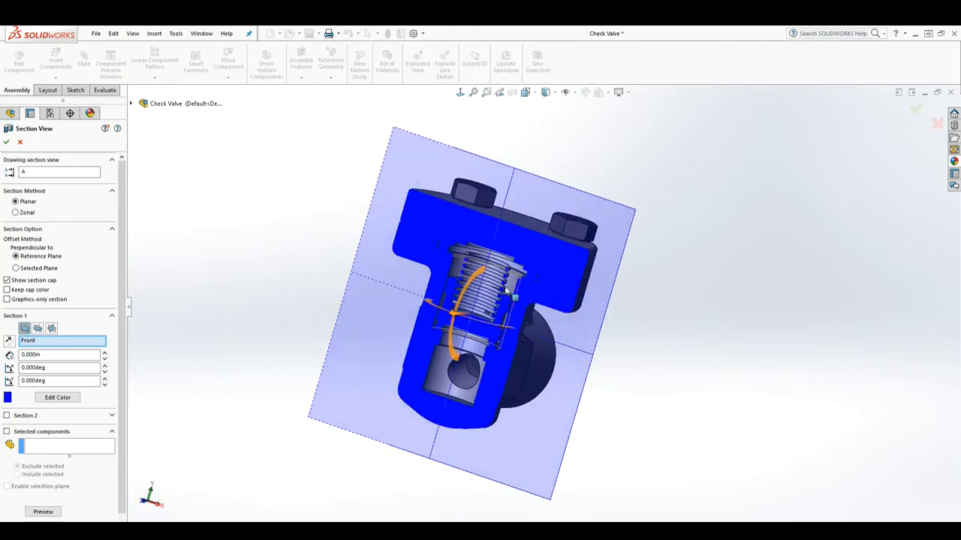
{"action": "left_click", "coordinate": [6, 142]}
{"action": "middle_click_drag", "start_coordinate": [653, 322], "coordinate": [605, 294]}
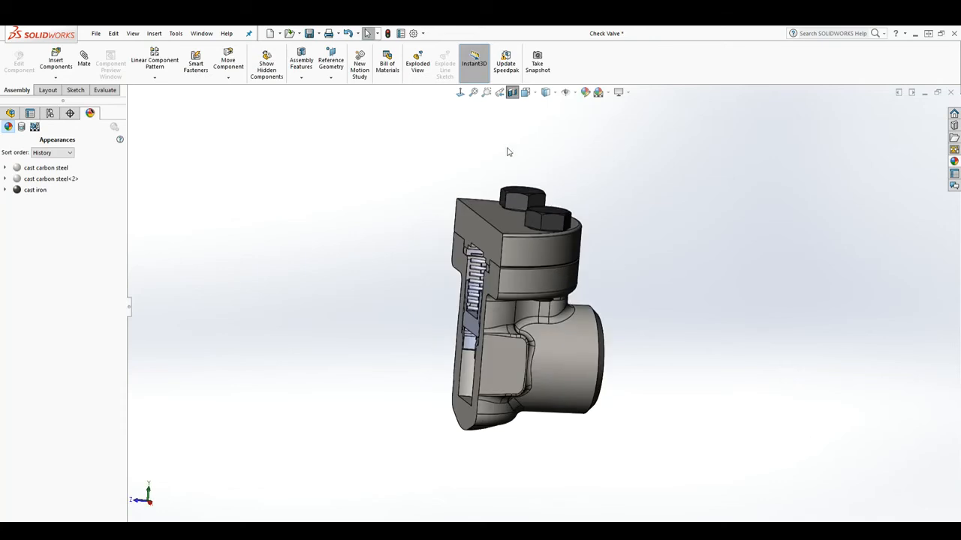
- Turn off the section view and hide the Cover and Check Body to expose the valve's internal parts
{"action": "left_click", "coordinate": [512, 92]}
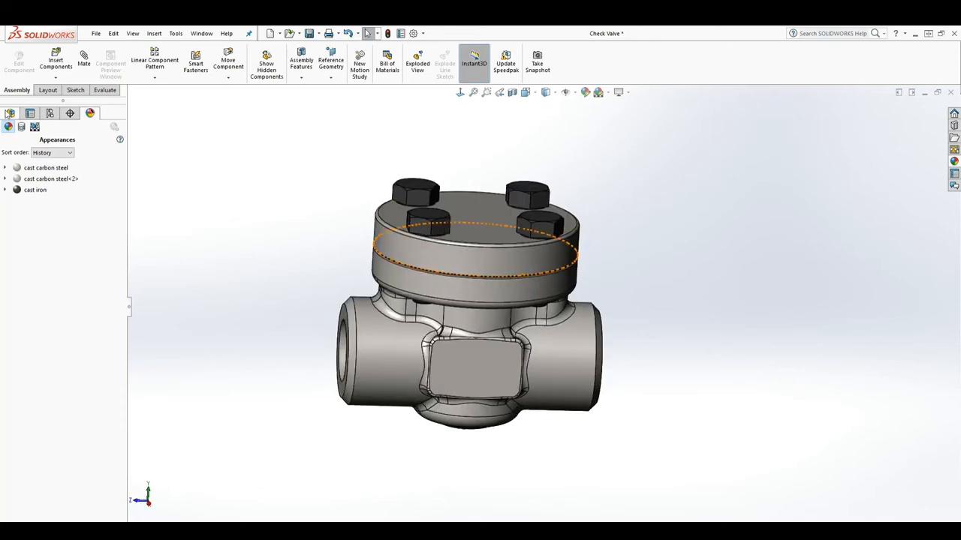
{"action": "left_click", "coordinate": [11, 113]}
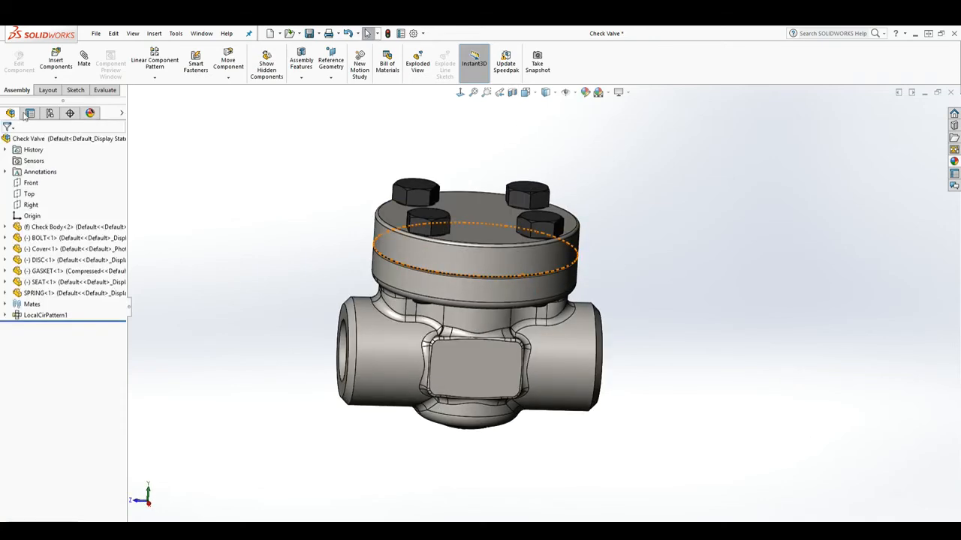
{"action": "right_click", "coordinate": [453, 262]}
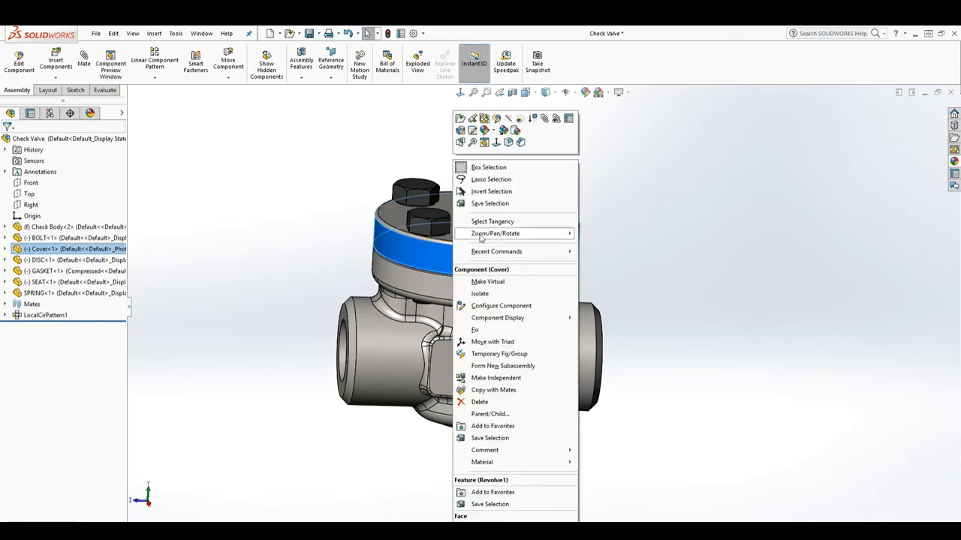
{"action": "left_click", "coordinate": [510, 121]}
{"action": "right_click", "coordinate": [455, 289]}
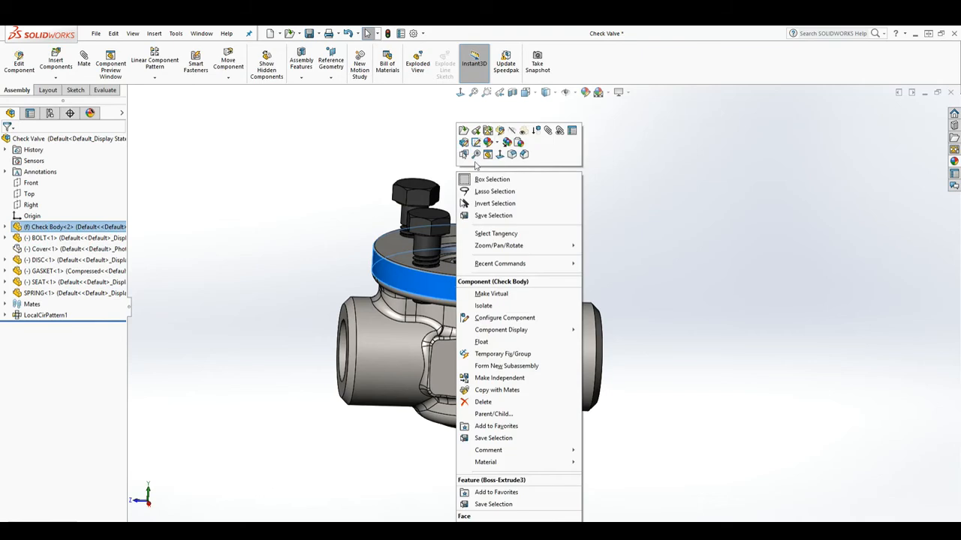
{"action": "left_click", "coordinate": [511, 130]}
{"action": "middle_click_drag", "start_coordinate": [507, 312], "coordinate": [496, 298]}
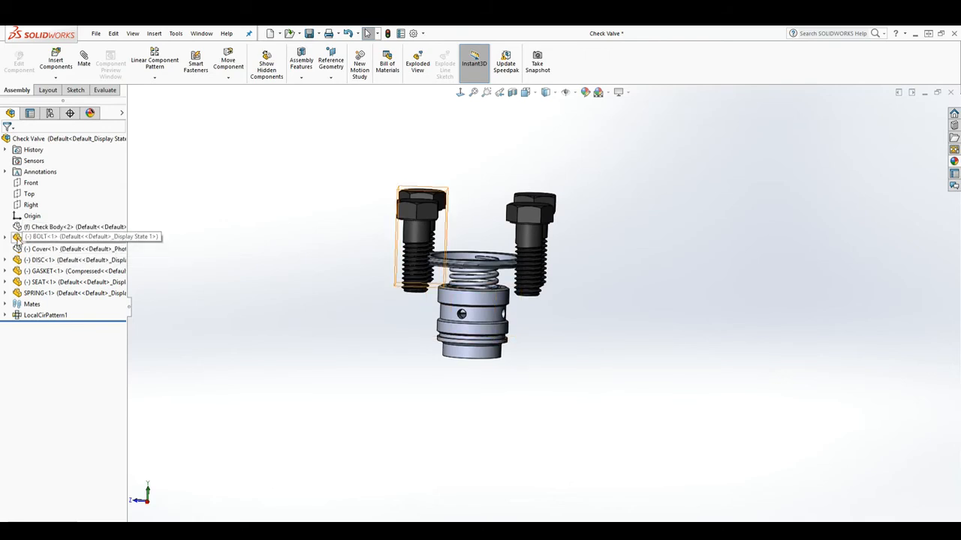
- Apply the chromium plate appearance from the chrome metals to the whole GASKET part
{"action": "mouse_move", "coordinate": [461, 241]}
{"action": "middle_mouse_down"}
{"action": "mouse_move", "coordinate": [467, 260]}
{"action": "mouse_move", "coordinate": [455, 258]}
{"action": "middle_mouse_up"}
{"action": "scroll", "coordinate": [453, 256], "scroll_direction": "down", "scroll_amount": 1}
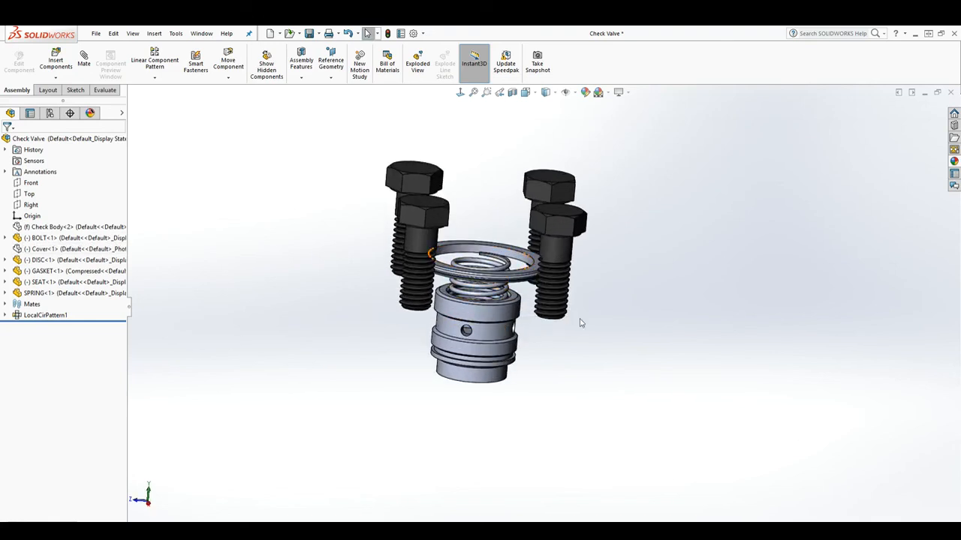
{"action": "left_click", "coordinate": [953, 162]}
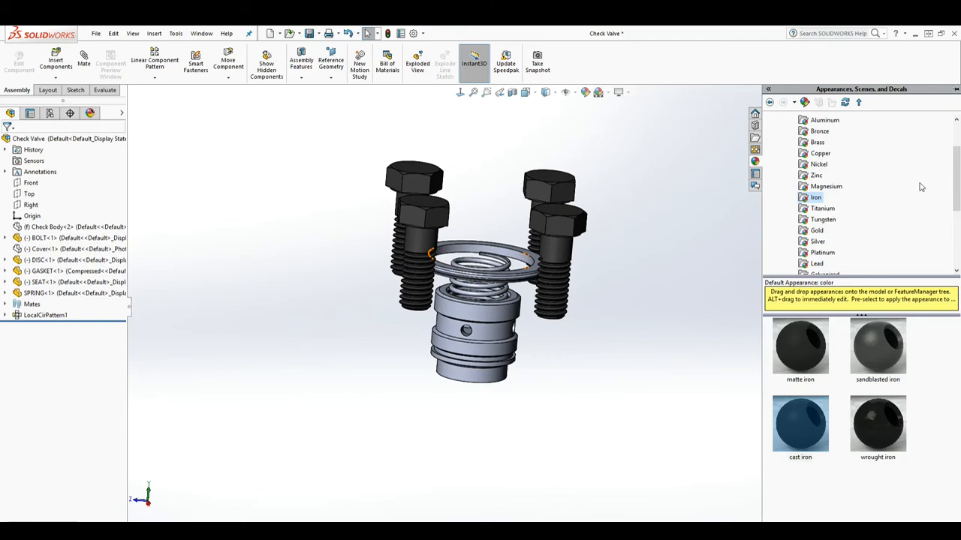
{"action": "scroll", "coordinate": [827, 184], "scroll_direction": "up", "scroll_amount": 1}
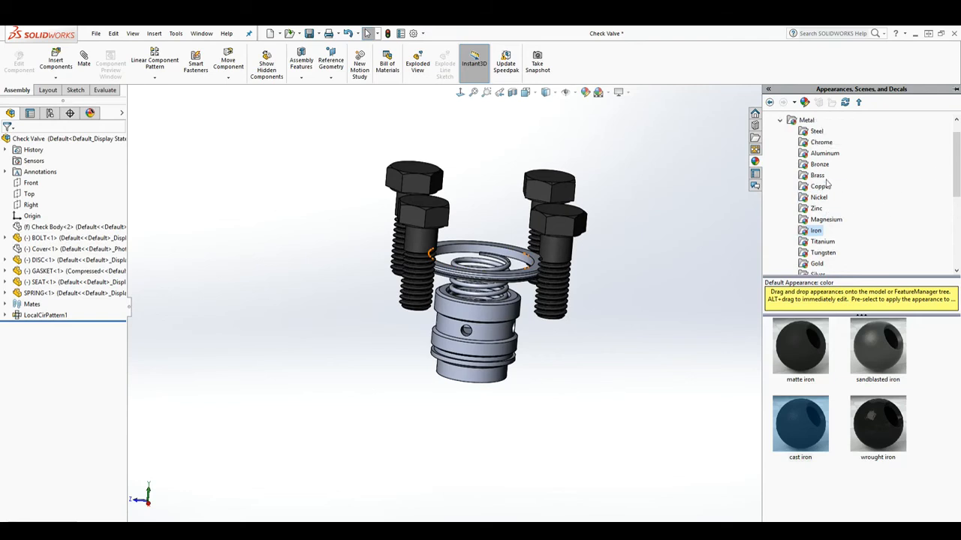
{"action": "left_click", "coordinate": [819, 142]}
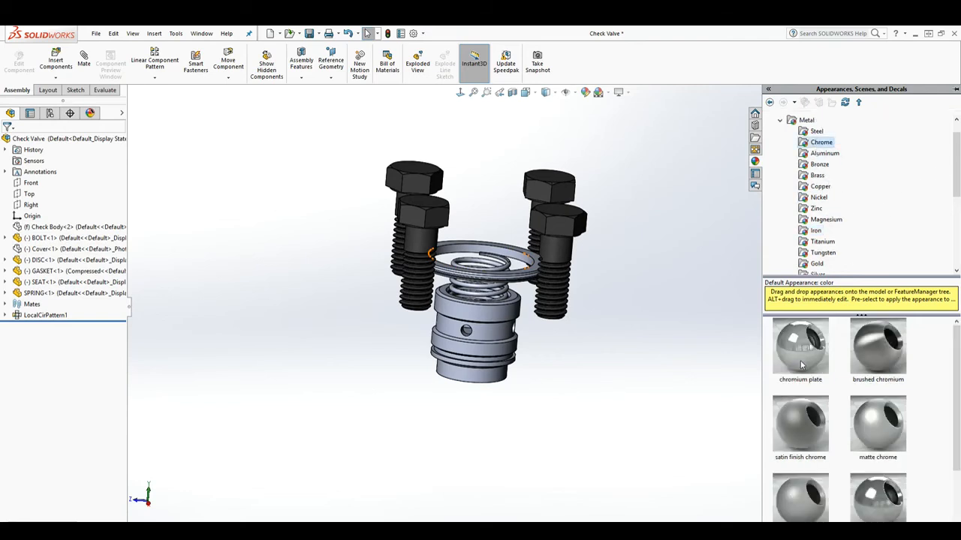
{"action": "left_click_drag", "start_coordinate": [801, 353], "coordinate": [524, 276]}
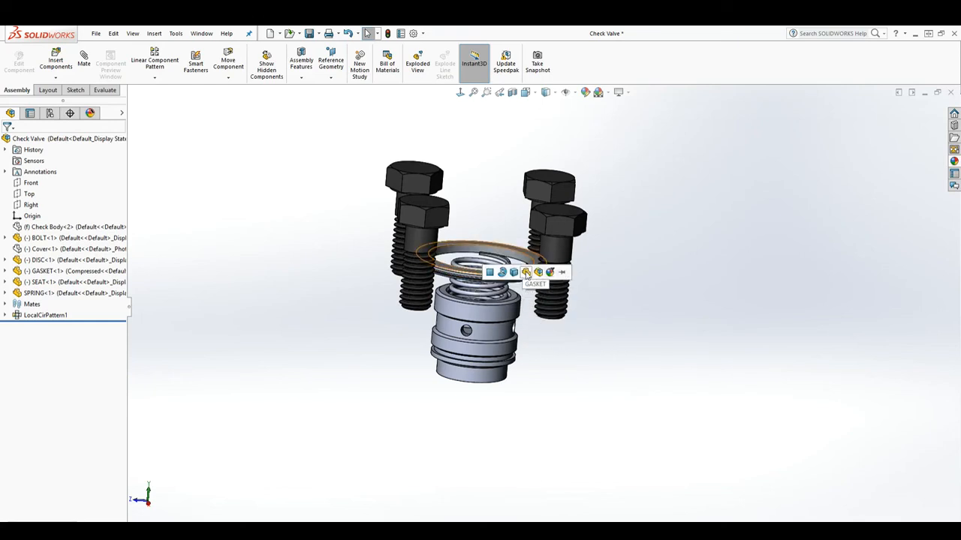
{"action": "left_click", "coordinate": [526, 276]}
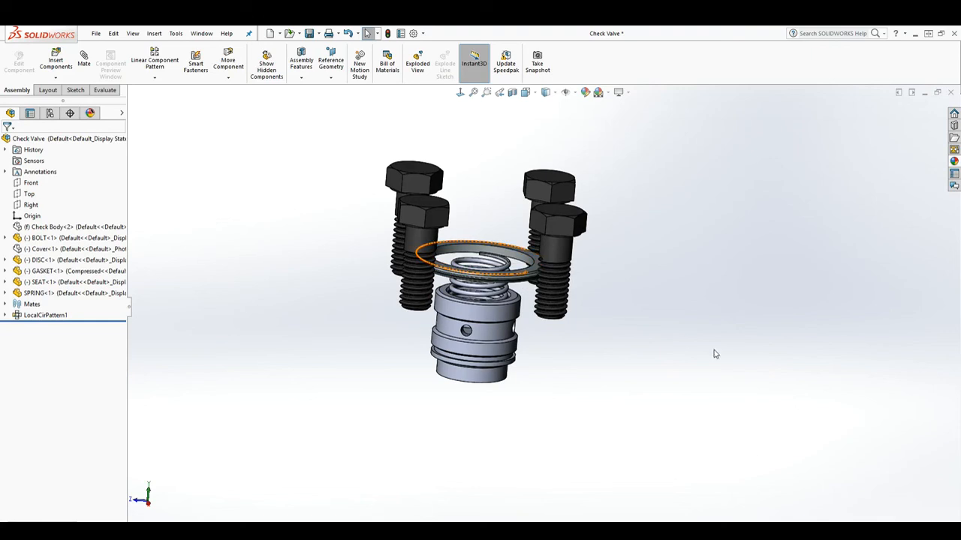
- Apply the polished steel appearance to the whole SPRING part
{"action": "left_click", "coordinate": [954, 162]}
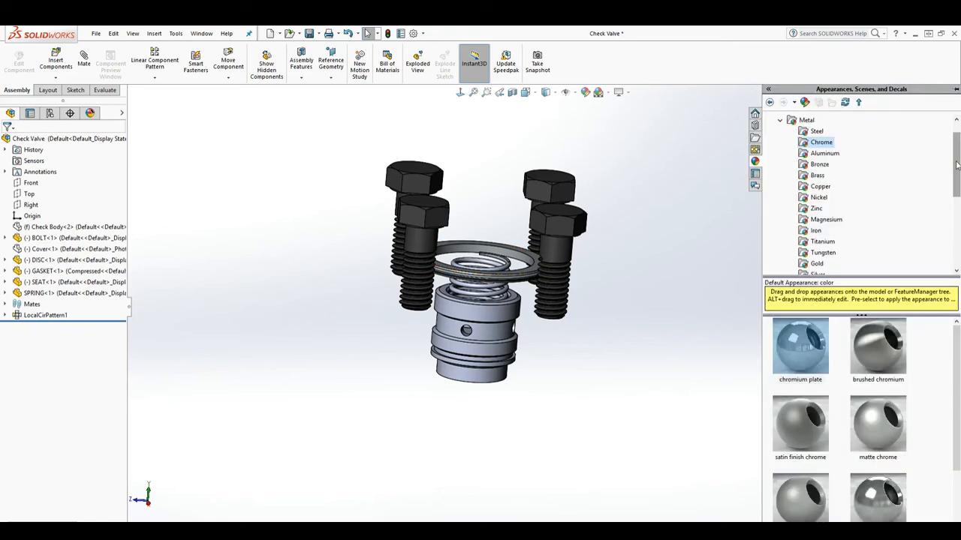
{"action": "left_click", "coordinate": [816, 132]}
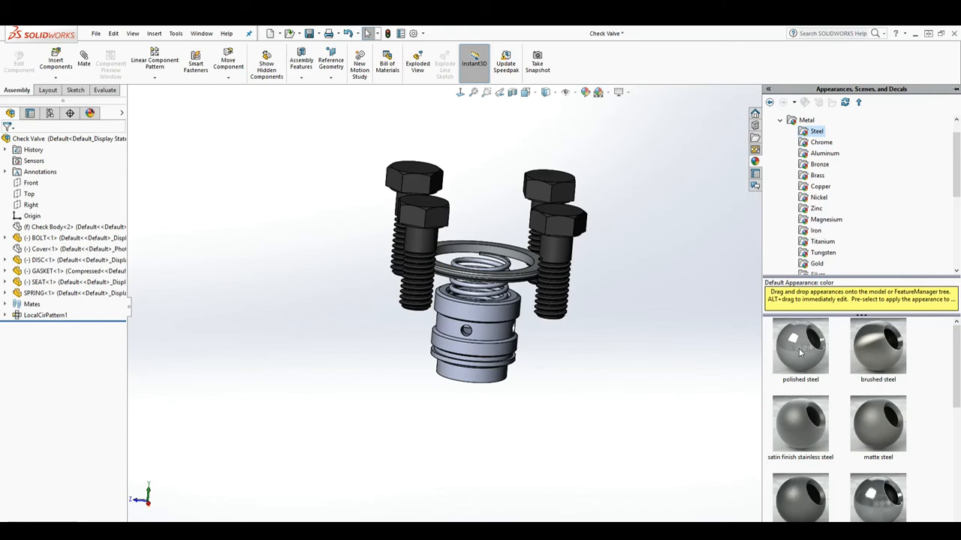
{"action": "left_click_drag", "start_coordinate": [800, 353], "coordinate": [483, 289]}
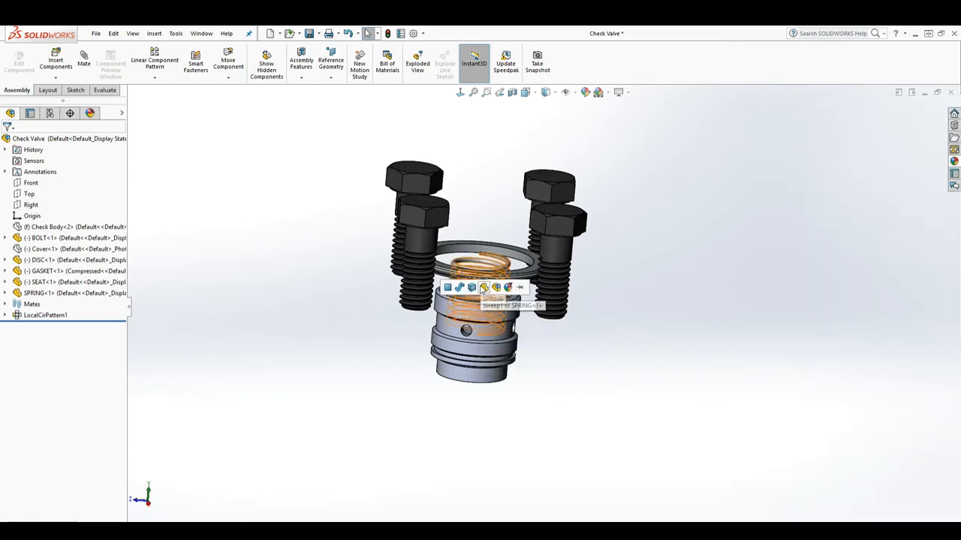
{"action": "left_click", "coordinate": [483, 288]}
- Find the machined steel appearance among the steel metals and apply it to the whole DISC part
{"action": "middle_click_drag", "start_coordinate": [678, 395], "coordinate": [654, 382]}
{"action": "scroll", "coordinate": [465, 292], "scroll_direction": "down", "scroll_amount": 2}
{"action": "middle_click_drag", "start_coordinate": [465, 293], "coordinate": [517, 309]}
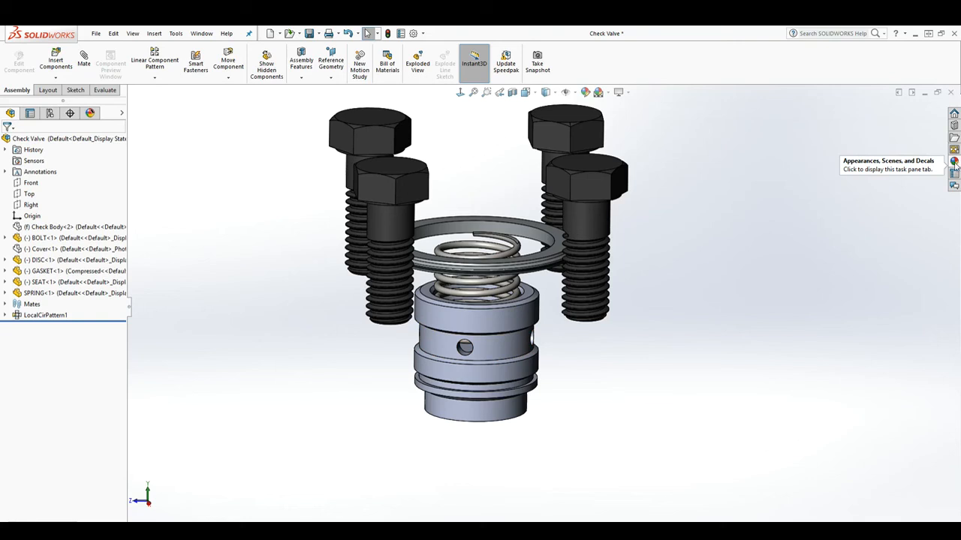
{"action": "left_click", "coordinate": [954, 162]}
{"action": "scroll", "coordinate": [902, 331], "scroll_direction": "down", "scroll_amount": 2}
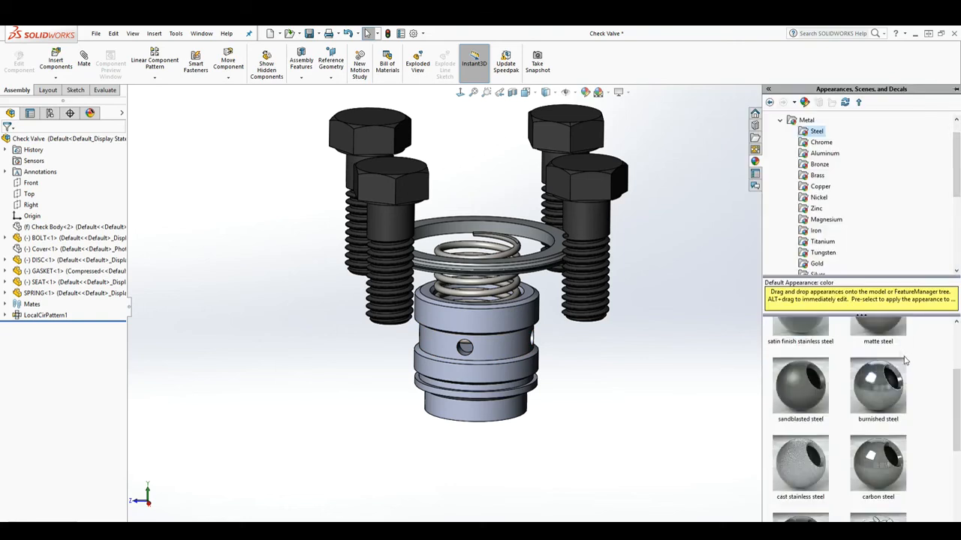
{"action": "scroll", "coordinate": [910, 369], "scroll_direction": "down", "scroll_amount": 3}
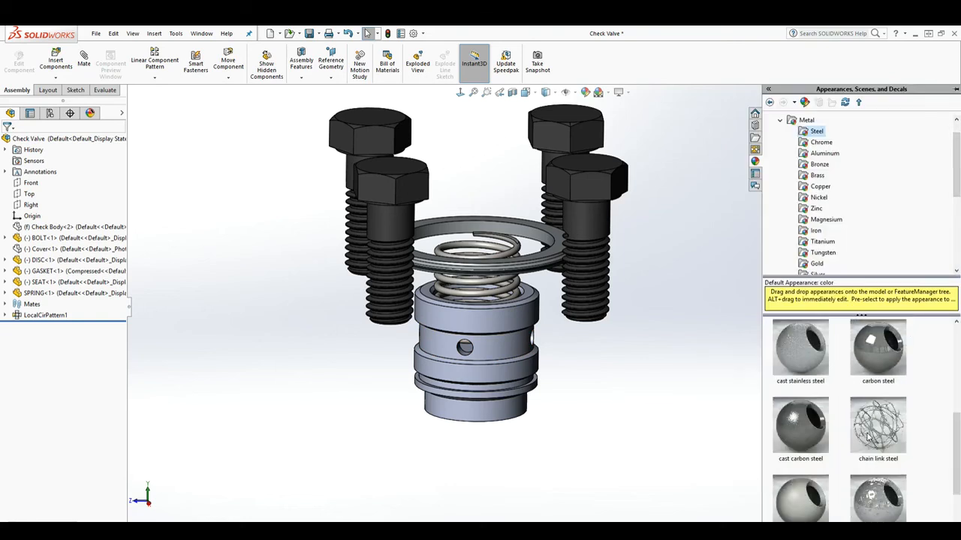
{"action": "scroll", "coordinate": [896, 396], "scroll_direction": "down", "scroll_amount": 1}
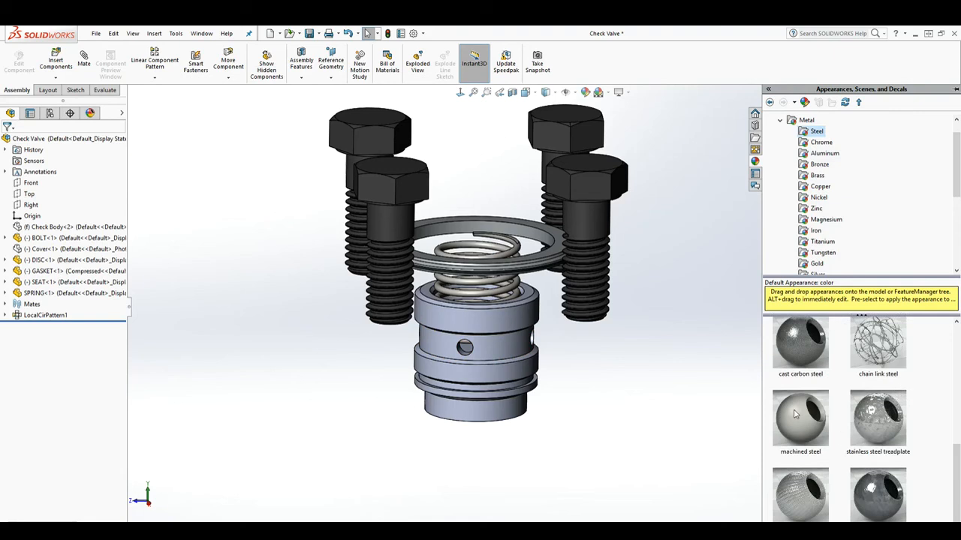
{"action": "mouse_move", "coordinate": [795, 413]}
{"action": "left_click_drag", "start_coordinate": [795, 414], "coordinate": [491, 348]}
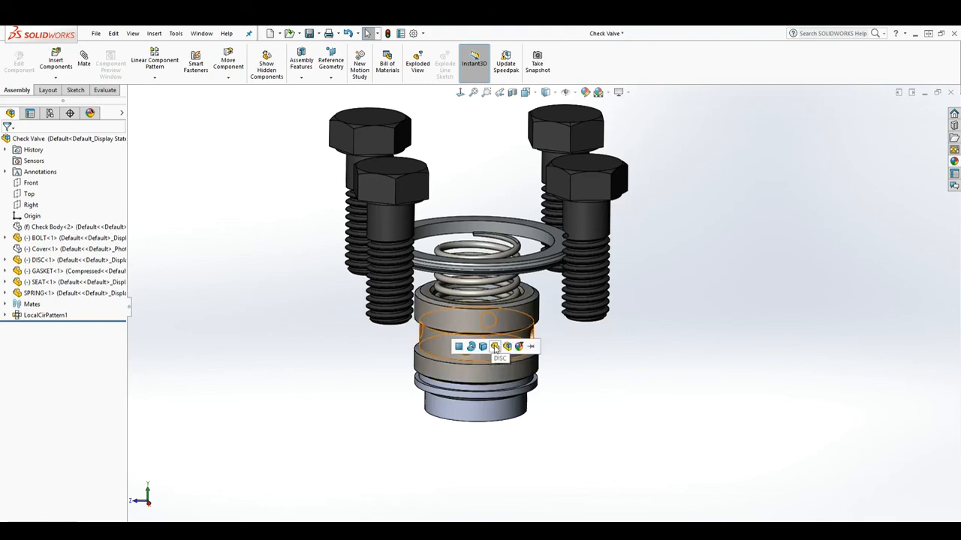
{"action": "left_click", "coordinate": [494, 347]}
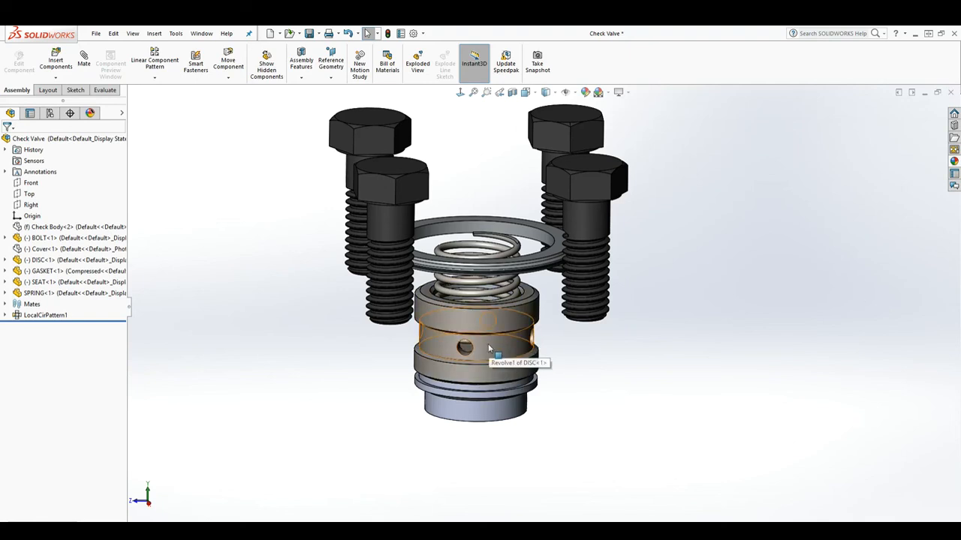
- Copy the DISC's appearance and paste it onto the whole SEAT part
{"action": "right_click", "coordinate": [489, 348]}
{"action": "left_click", "coordinate": [541, 143]}
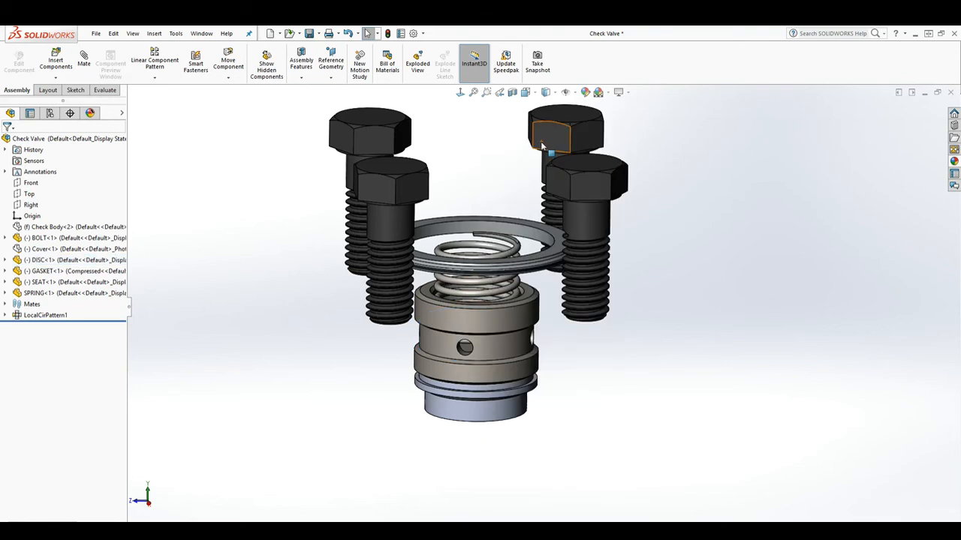
{"action": "right_click", "coordinate": [477, 409]}
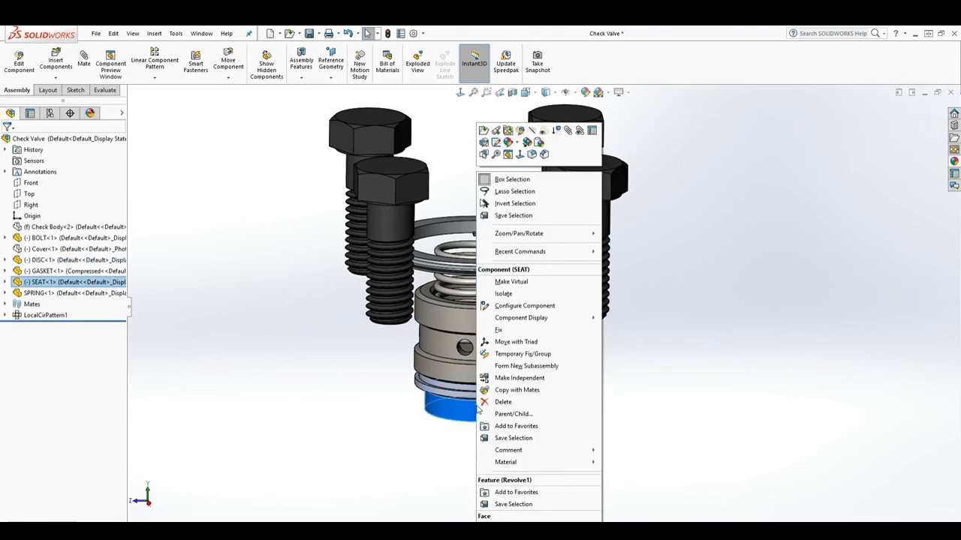
{"action": "left_click", "coordinate": [541, 143]}
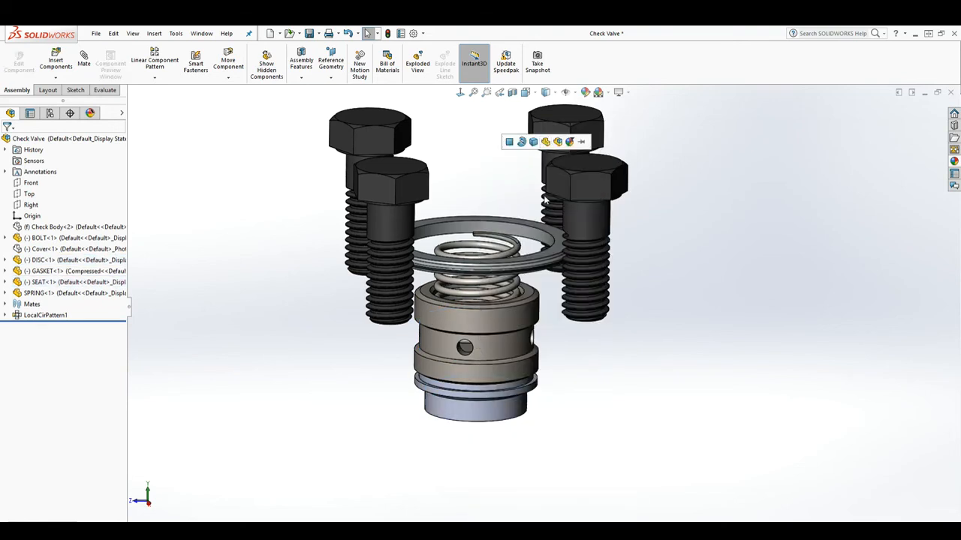
{"action": "right_click", "coordinate": [466, 411]}
{"action": "left_click", "coordinate": [526, 142]}
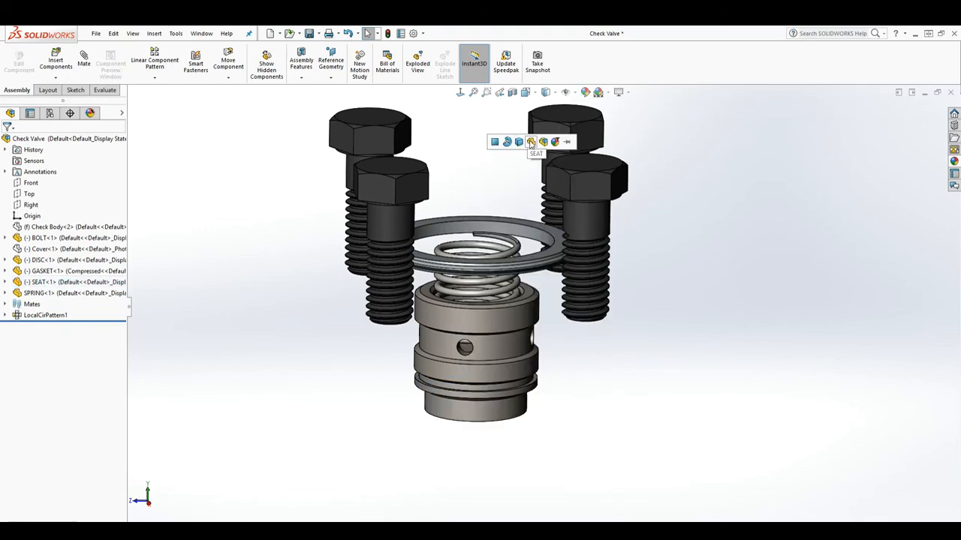
{"action": "left_click", "coordinate": [531, 142]}
- Show the hidden Check Body and Cover again so that the complete valve is displayed
{"action": "middle_click_drag", "start_coordinate": [506, 301], "coordinate": [338, 336]}
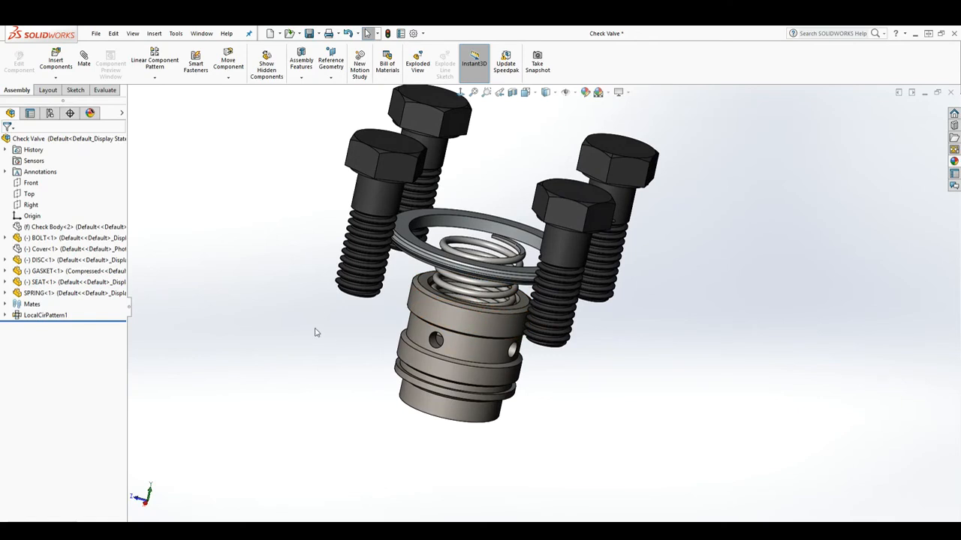
{"action": "right_click", "coordinate": [38, 227]}
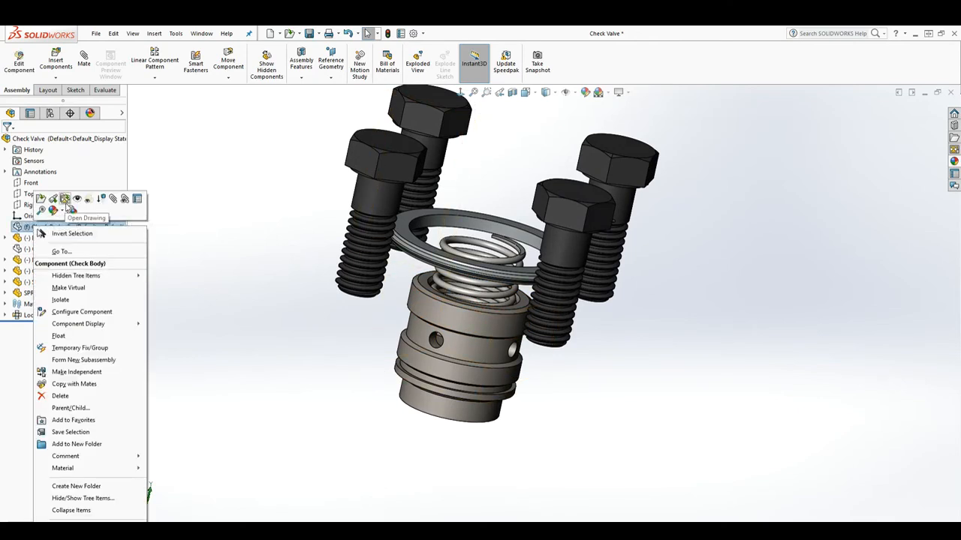
{"action": "key", "text": "Escape"}
{"action": "right_click", "coordinate": [37, 248]}
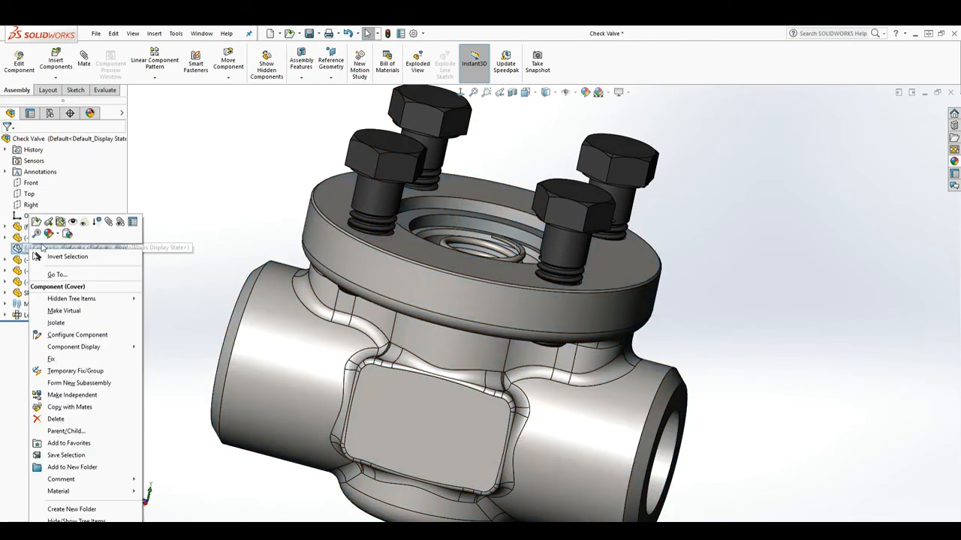
{"action": "left_click", "coordinate": [73, 222]}
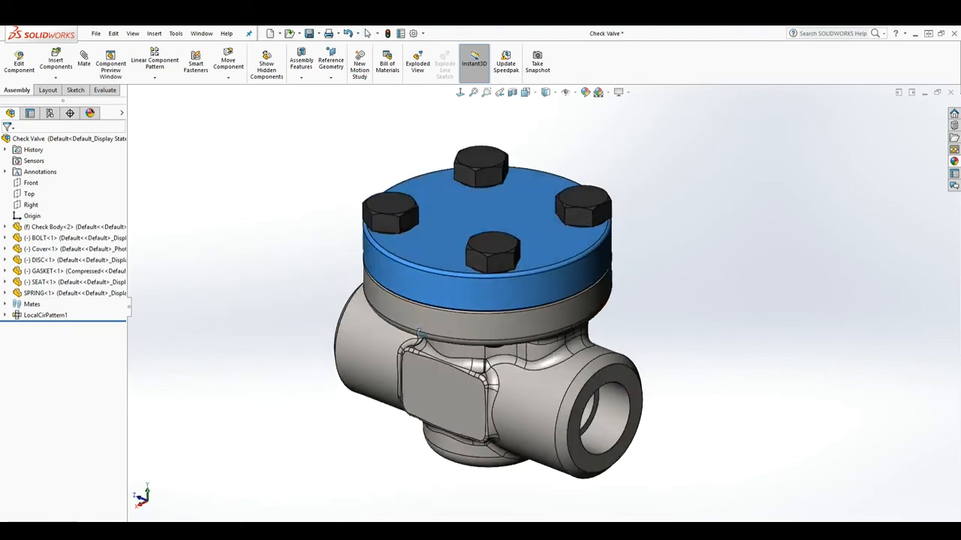
{"action": "left_click", "coordinate": [751, 337]}
- Open the BOLT part from the assembly, try applying the cast carbon steel appearance to it, and close its document
{"action": "middle_click_drag", "start_coordinate": [750, 337], "coordinate": [757, 473]}
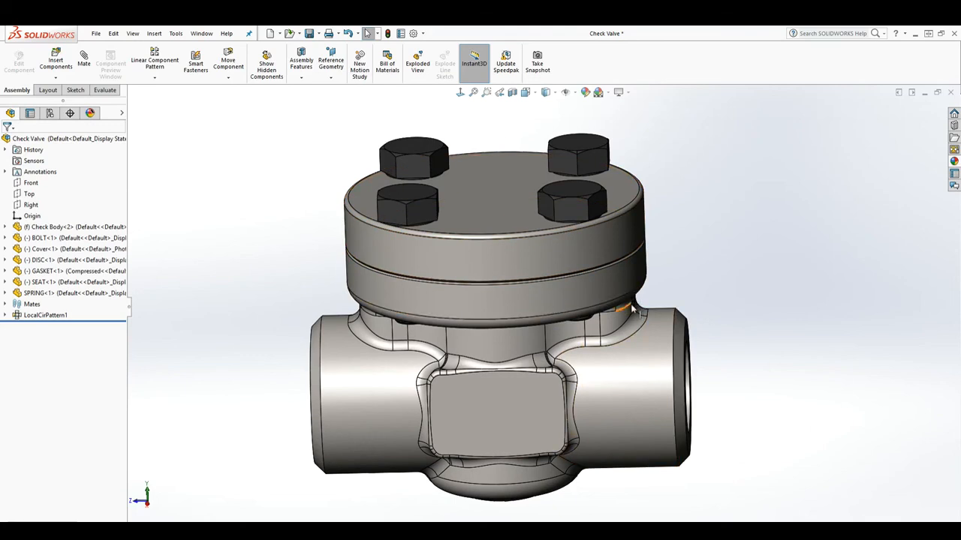
{"action": "right_click", "coordinate": [567, 208]}
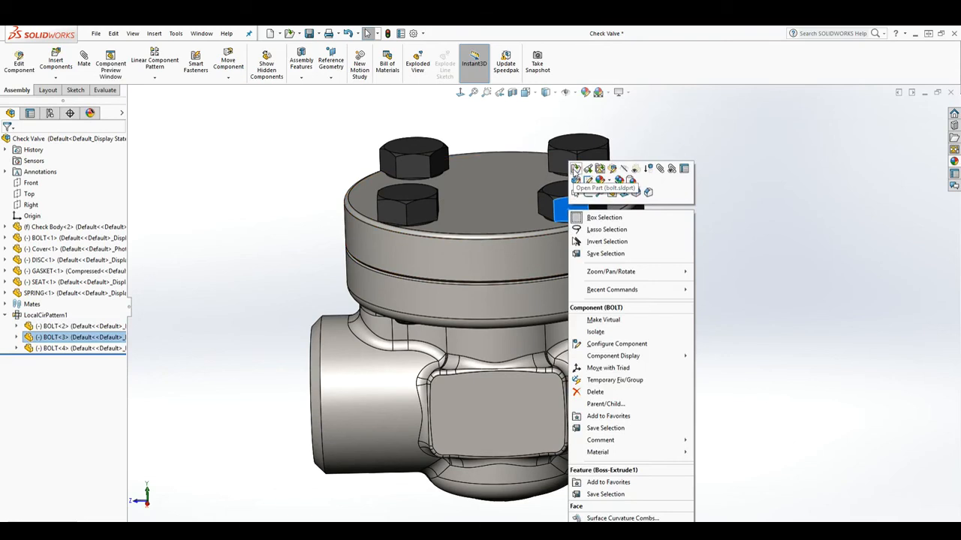
{"action": "left_click", "coordinate": [575, 171]}
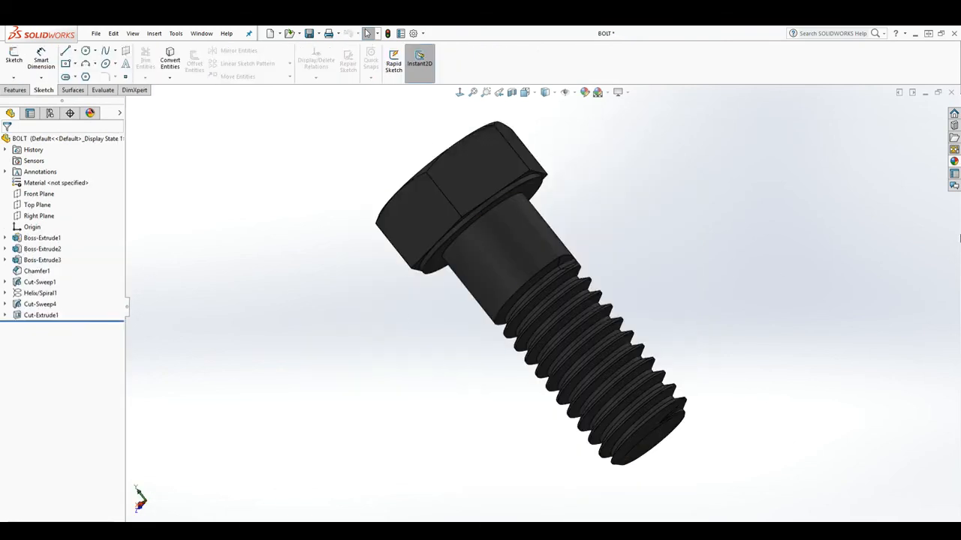
{"action": "left_click", "coordinate": [953, 161]}
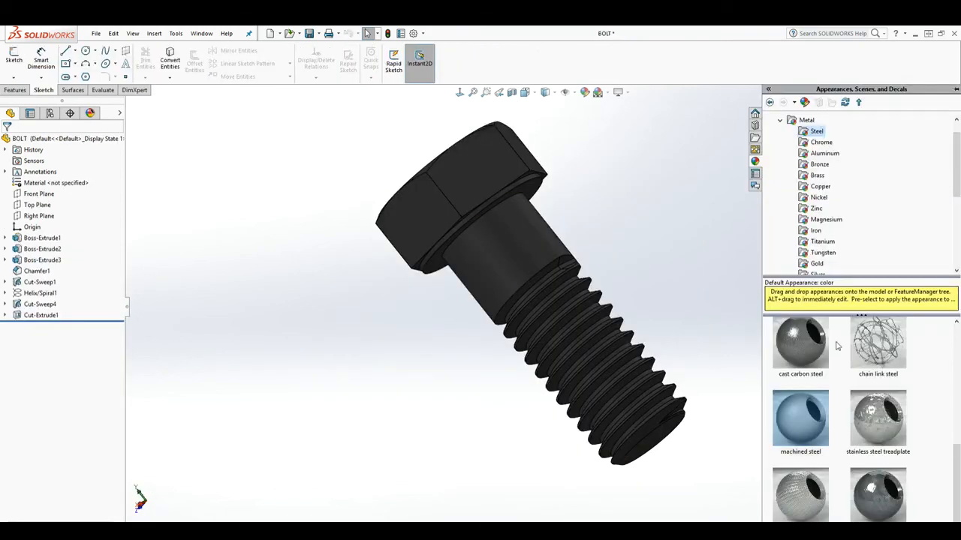
{"action": "left_click_drag", "start_coordinate": [810, 353], "coordinate": [488, 260]}
{"action": "left_click_drag", "start_coordinate": [422, 278], "coordinate": [424, 276]}
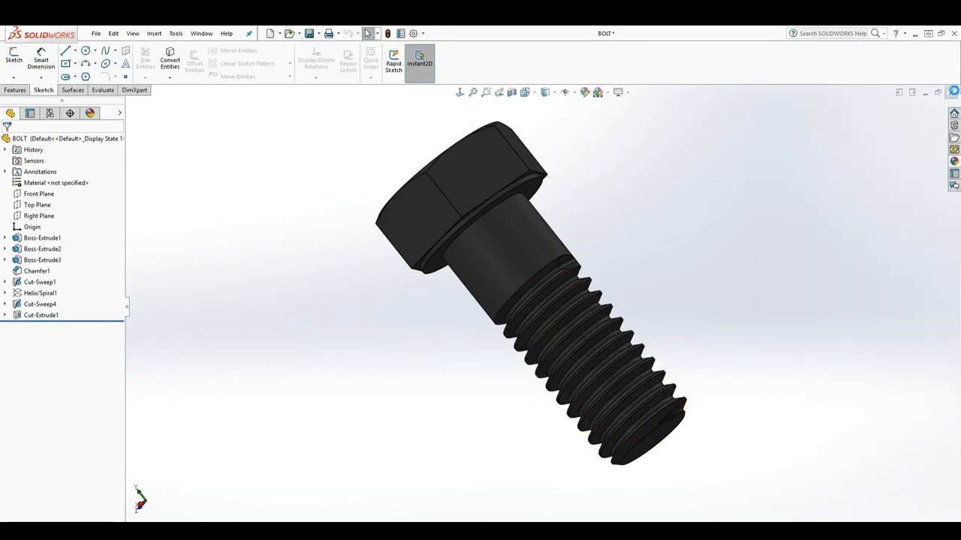
{"action": "left_click", "coordinate": [952, 92]}
{"action": "left_click", "coordinate": [464, 290]}
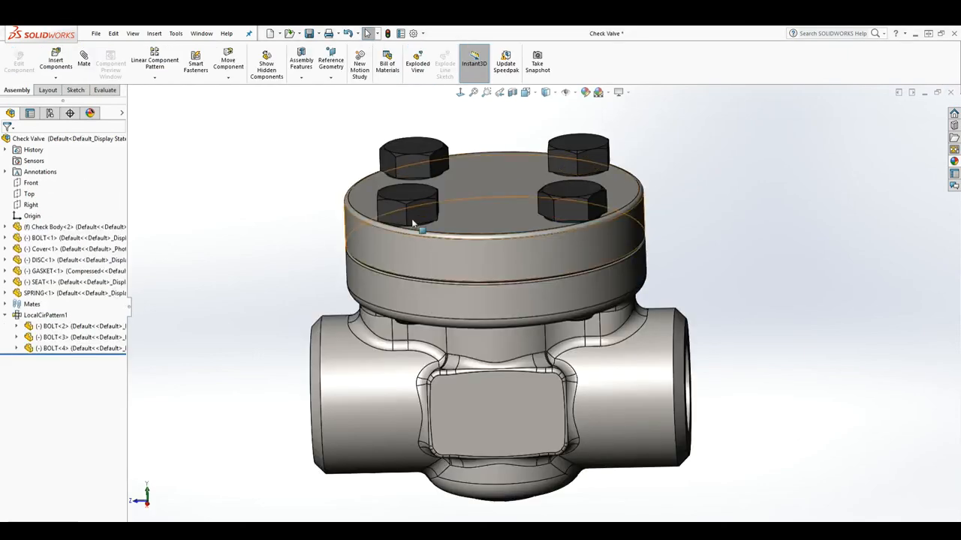
- Save the Check Valve assembly together with all its modified parts
{"action": "left_click", "coordinate": [309, 34]}
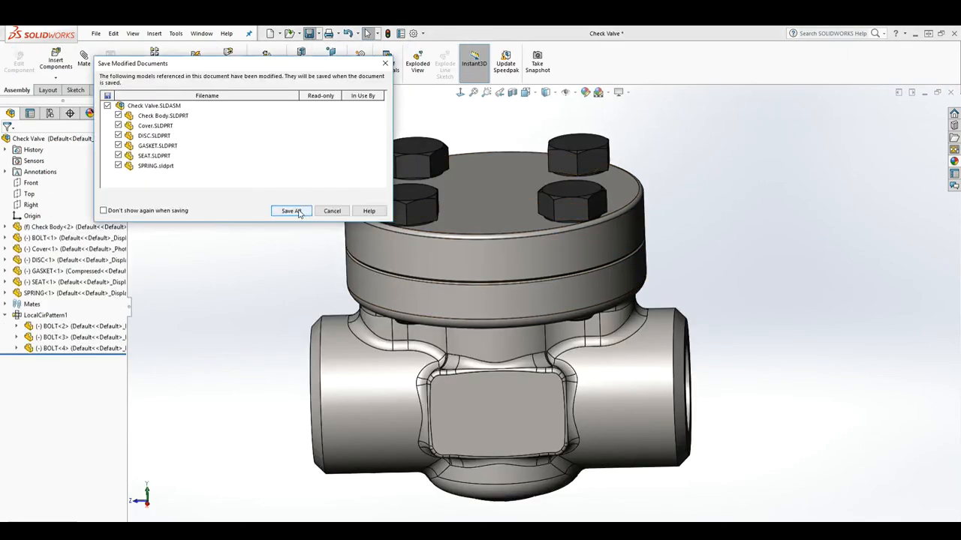
{"action": "left_click", "coordinate": [293, 211]}
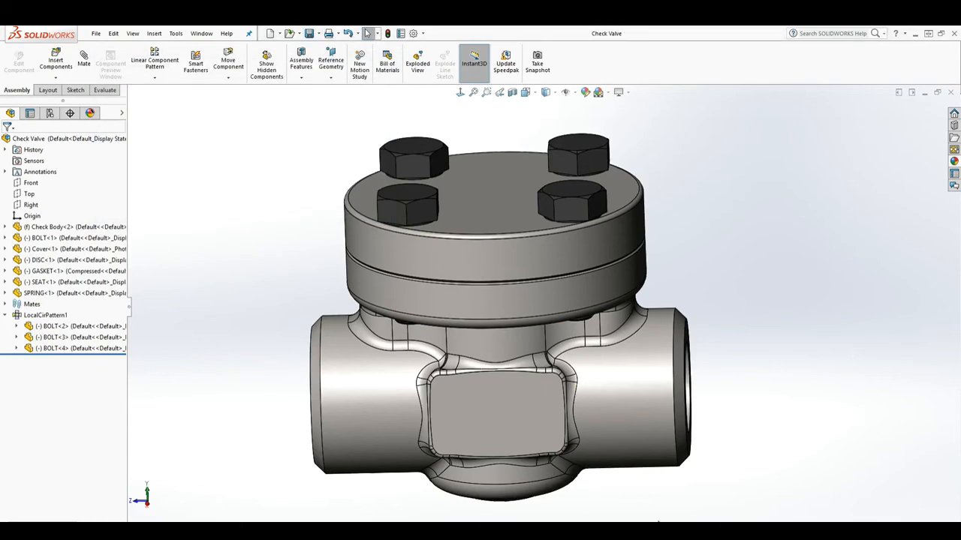